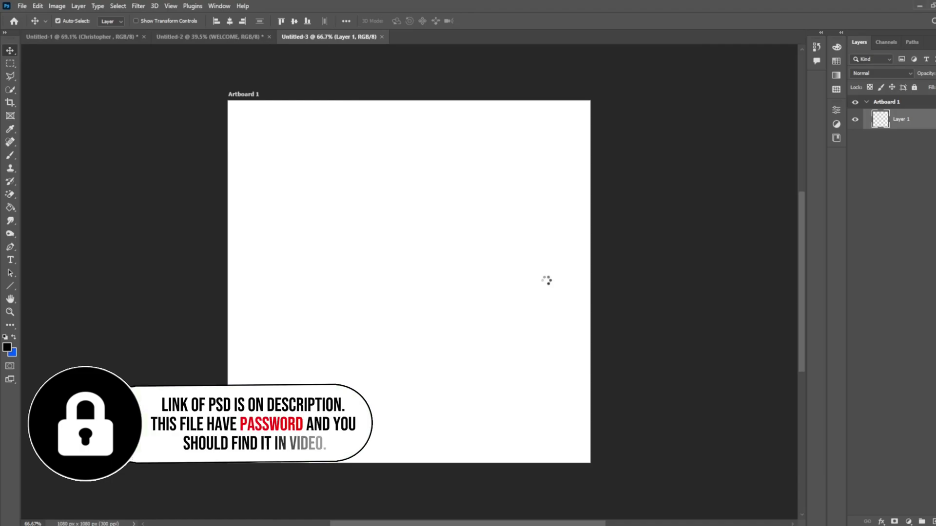
# Stretch the sunset sky to fill the artboard and drop the rocky landscape photo on top.
pyautogui.moveTo(581, 281); pyautogui.dragTo(657, 274)
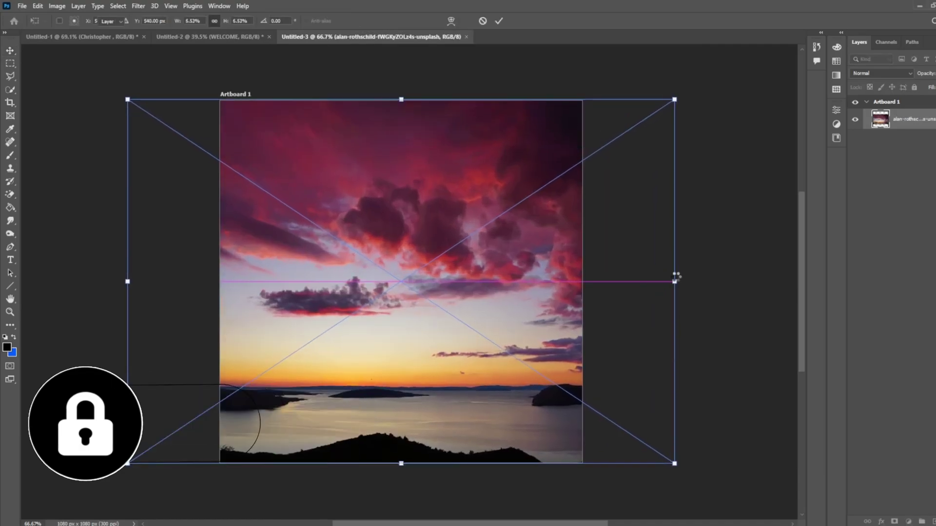
pyautogui.press('Return')
pyautogui.hotkey('alt', 'Tab')
pyautogui.moveTo(465, 171); pyautogui.dragTo(399, 273)
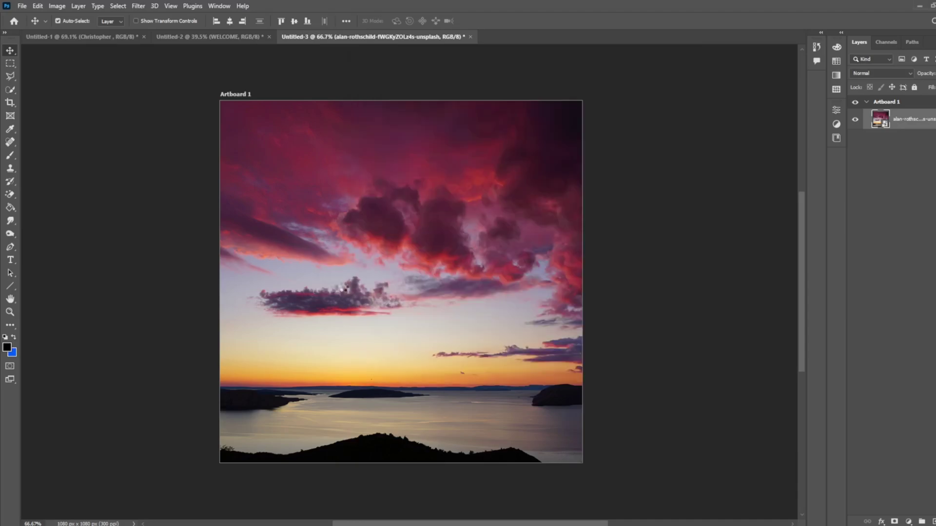
pyautogui.press('Return')
# Bring up the outlining tool flyout to reach the Pen tool.
pyautogui.press('l')
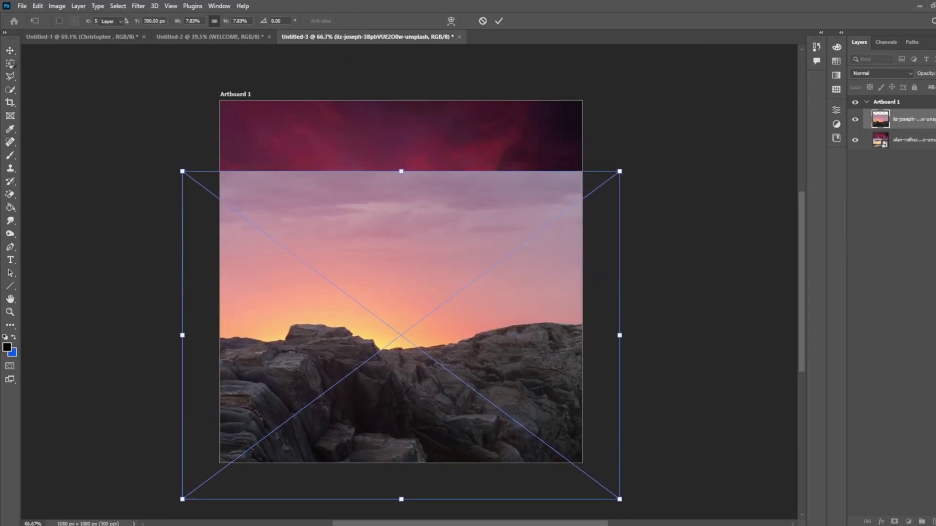
pyautogui.scroll(5, 324, 243)
pyautogui.rightClick(10, 246)
pyautogui.scroll(3, 197, 300)
# Trace the rock skyline with the Pen tool from the left edge across the ridge.
pyautogui.click(53, 246)
pyautogui.click(55, 350)
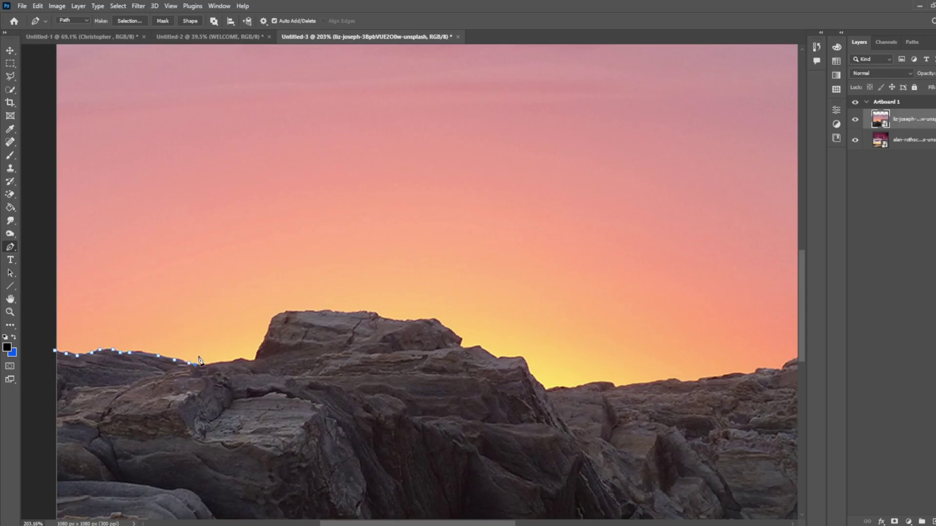
pyautogui.scroll(5, 156, 366)
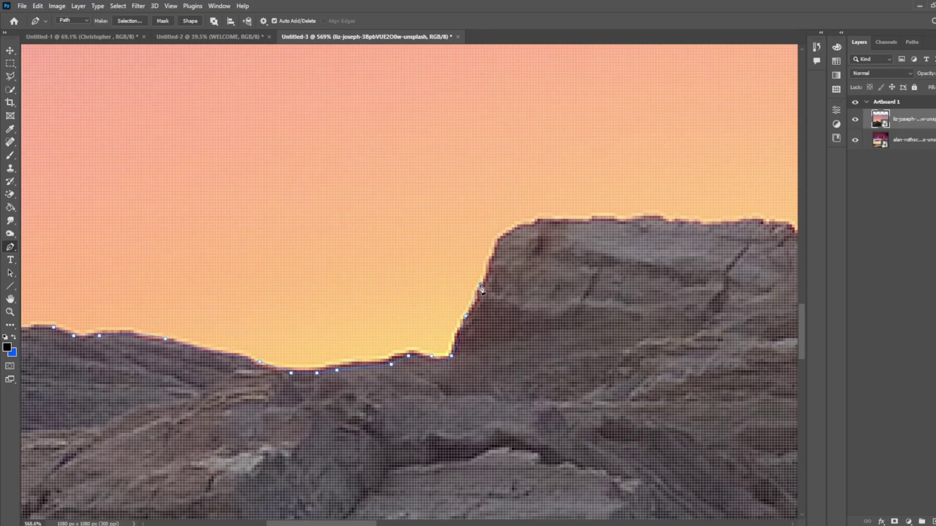
pyautogui.click(586, 219)
pyautogui.hscroll(3, 588, 222)
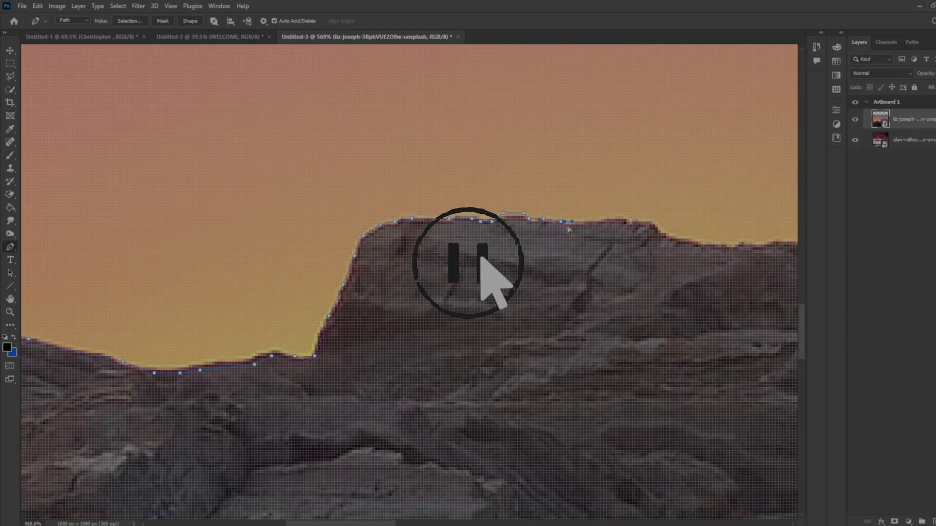
pyautogui.click(481, 258)
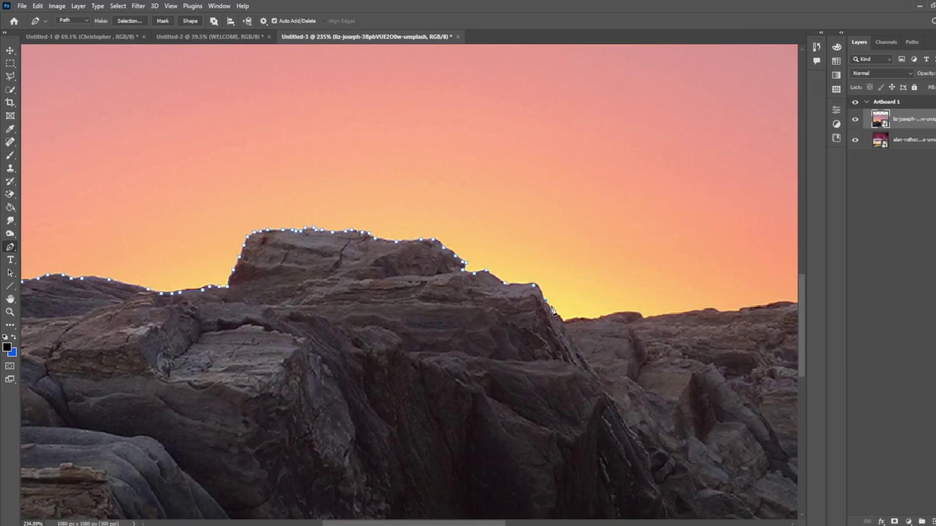
pyautogui.hscroll(5, 487, 324)
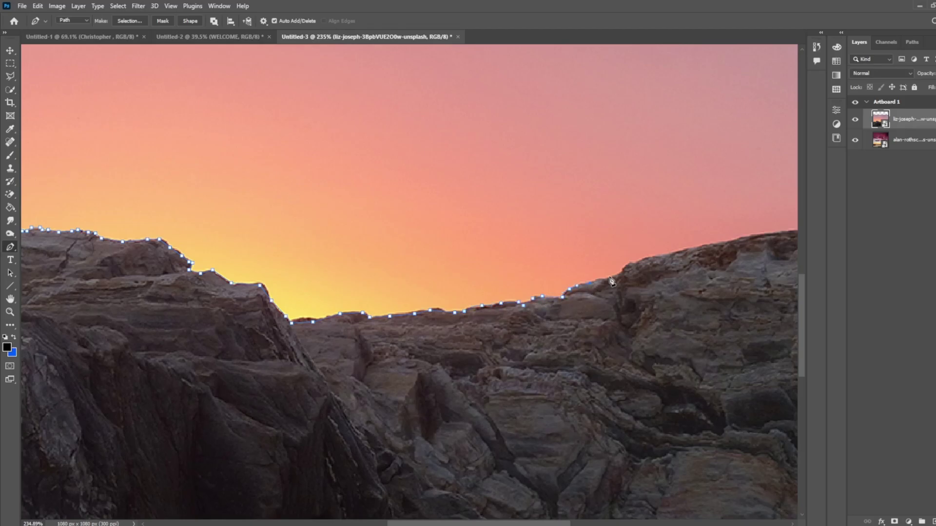
pyautogui.hscroll(7, 611, 281)
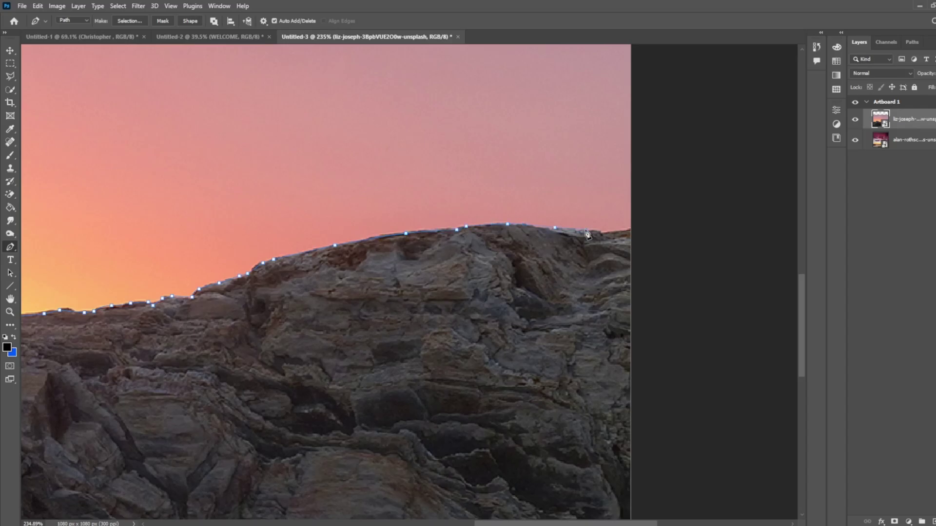
pyautogui.scroll(-5, 643, 230)
# Close the path around the bottom of the rocks and load it as a selection.
pyautogui.click(577, 455)
pyautogui.click(624, 515)
pyautogui.click(205, 506)
pyautogui.click(68, 442)
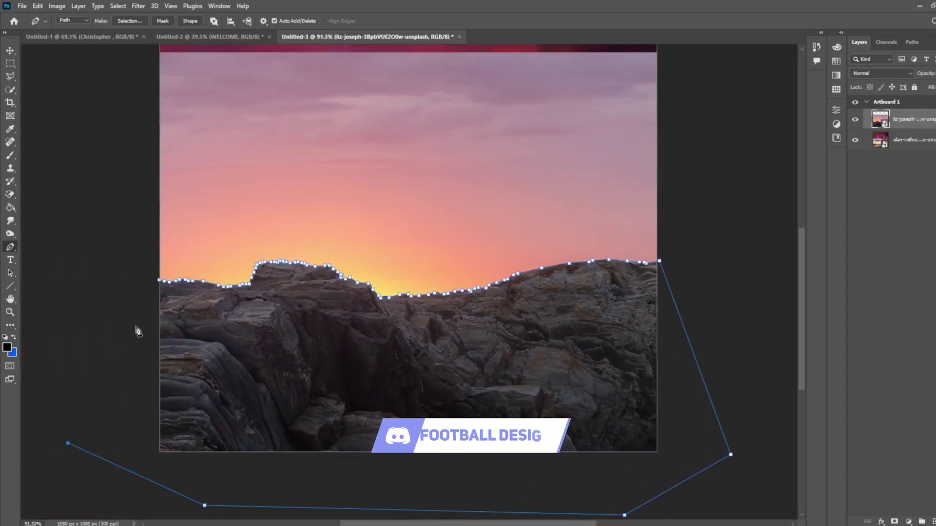
pyautogui.click(159, 280)
pyautogui.click(144, 19)
pyautogui.press('Return')
# Mask the rock layer with the selection and widen the sky into a Perspective trapezoid.
pyautogui.click(894, 521)
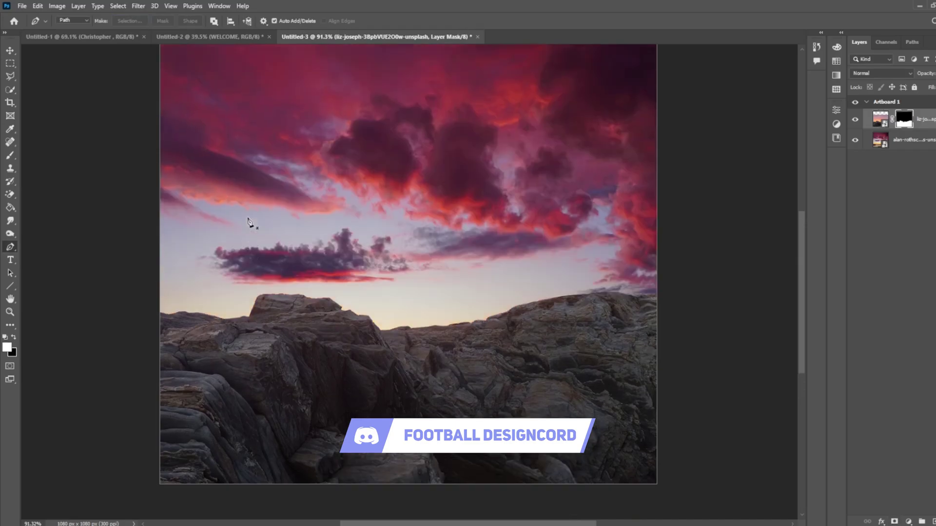
pyautogui.press('v')
pyautogui.hotkey('ctrl', '0')
pyautogui.hotkey('ctrl', 't')
pyautogui.rightClick(359, 208)
pyautogui.click(385, 272)
pyautogui.moveTo(197, 404); pyautogui.dragTo(83, 405)
pyautogui.moveTo(196, 123); pyautogui.dragTo(248, 124)
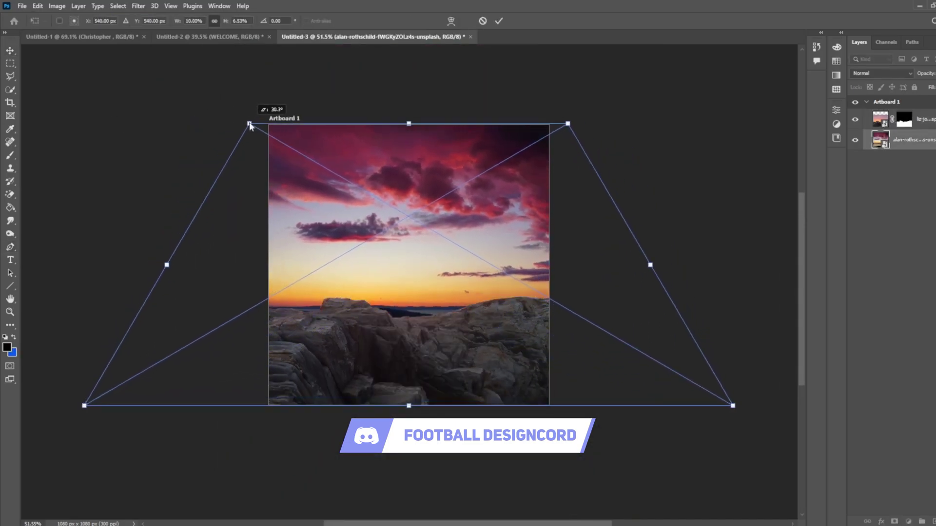
pyautogui.press('Return')
# Darken the rocks with an Exposure adjustment clipped to the rock layer.
pyautogui.click(908, 521)
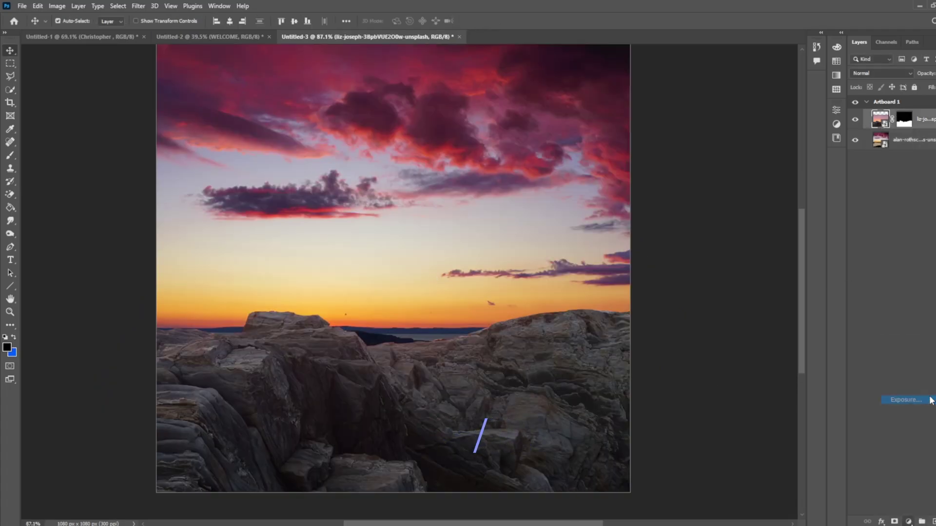
pyautogui.click(902, 400)
pyautogui.moveTo(750, 164); pyautogui.dragTo(734, 165)
pyautogui.hotkey('ctrl', 'alt', 'g')
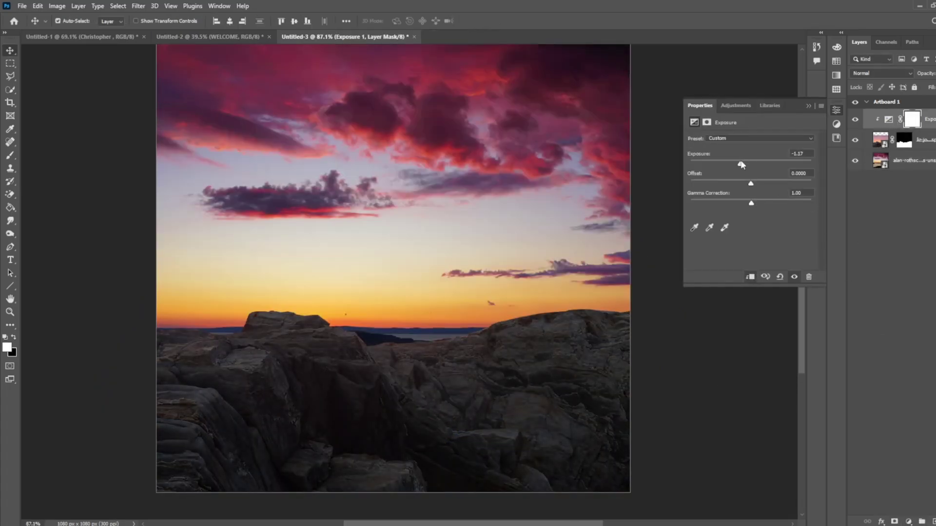
# Add a Color Balance adjustment shifting shadows toward red and tweaking highlights.
pyautogui.click(908, 521)
pyautogui.click(902, 435)
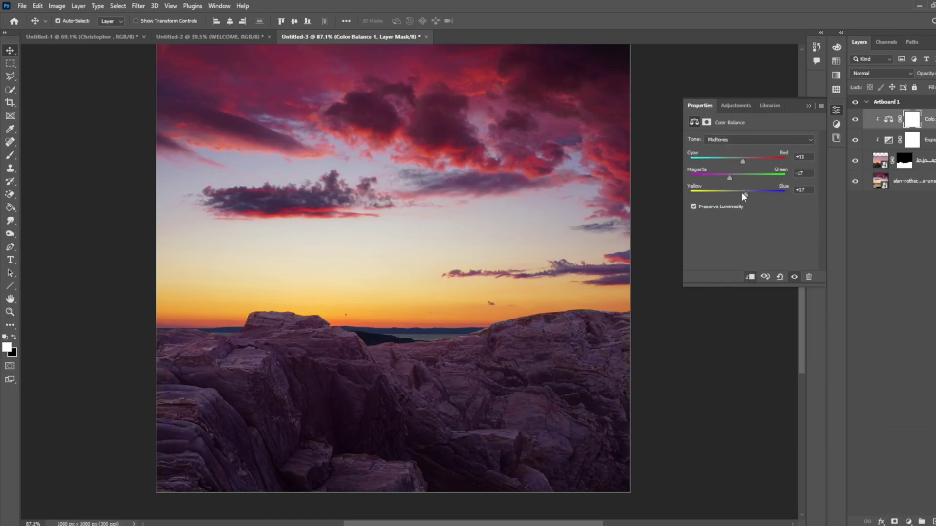
pyautogui.click(790, 141)
pyautogui.click(755, 148)
pyautogui.moveTo(756, 159)
pyautogui.mouseDown()
pyautogui.moveTo(727, 182)
pyautogui.moveTo(742, 179)
pyautogui.moveTo(749, 161)
pyautogui.mouseUp()
pyautogui.click(769, 140)
pyautogui.click(731, 164)
pyautogui.click(912, 140)
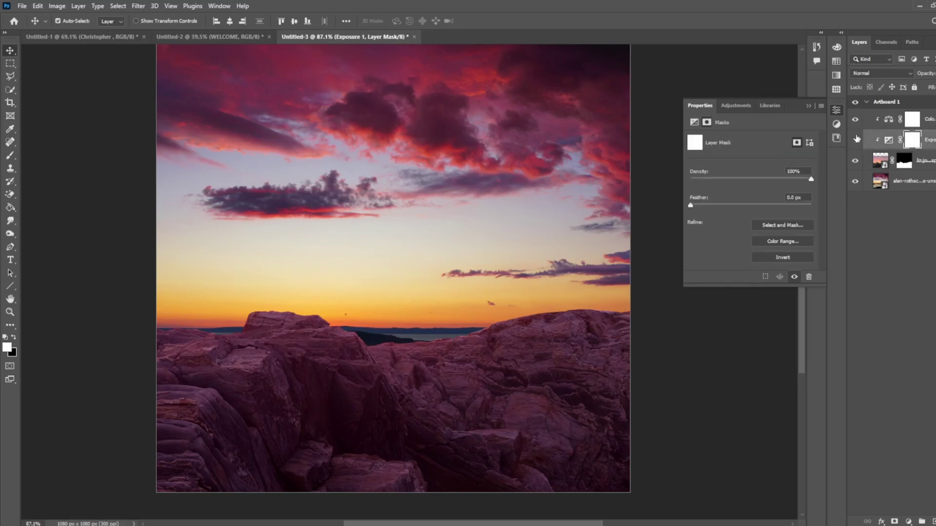
pyautogui.click(880, 161)
# Grade the rocks in Camera Raw, raising highlights, exposure, texture and clarity.
pyautogui.click(138, 6)
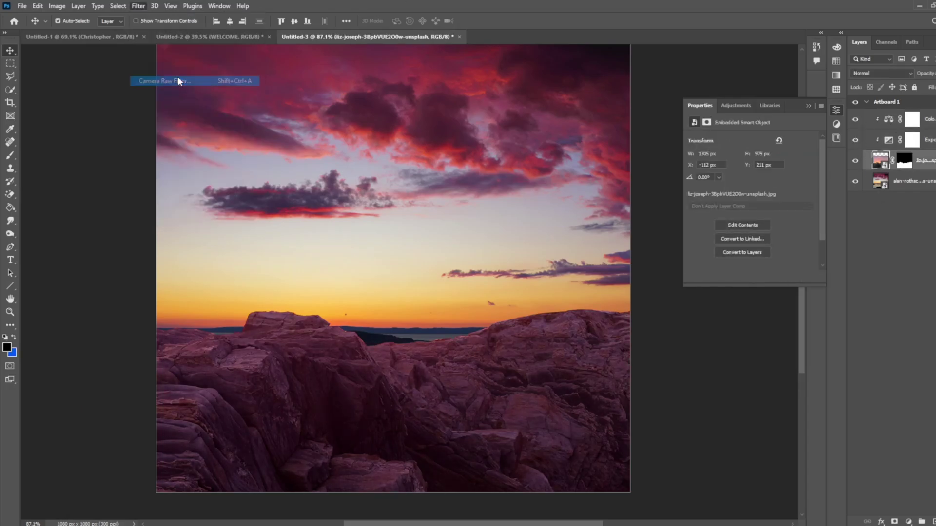
pyautogui.click(177, 79)
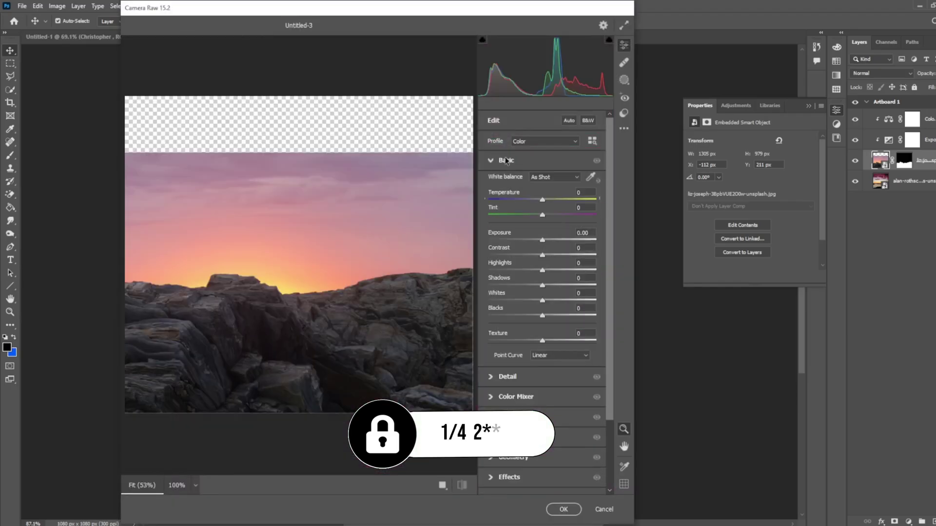
pyautogui.moveTo(500, 263); pyautogui.dragTo(517, 266)
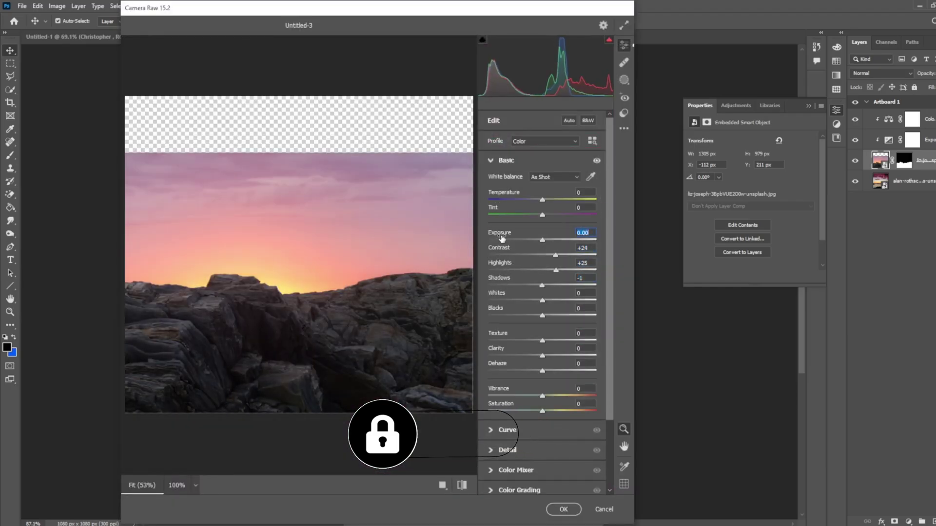
pyautogui.moveTo(500, 233); pyautogui.dragTo(509, 233)
pyautogui.moveTo(498, 334); pyautogui.dragTo(514, 333)
pyautogui.moveTo(496, 348); pyautogui.dragTo(510, 349)
pyautogui.click(564, 509)
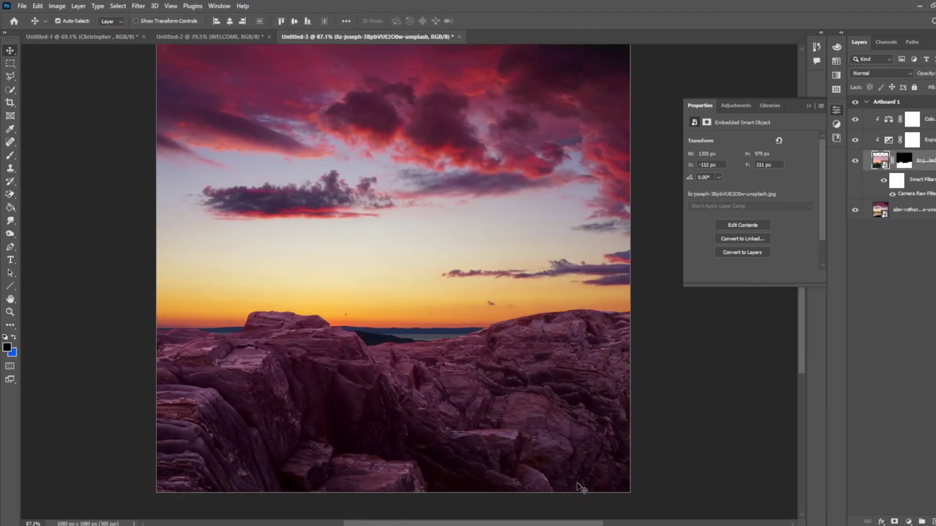
# Set the Exposure adjustment to -1.11 to darken the rocks.
pyautogui.click(912, 139)
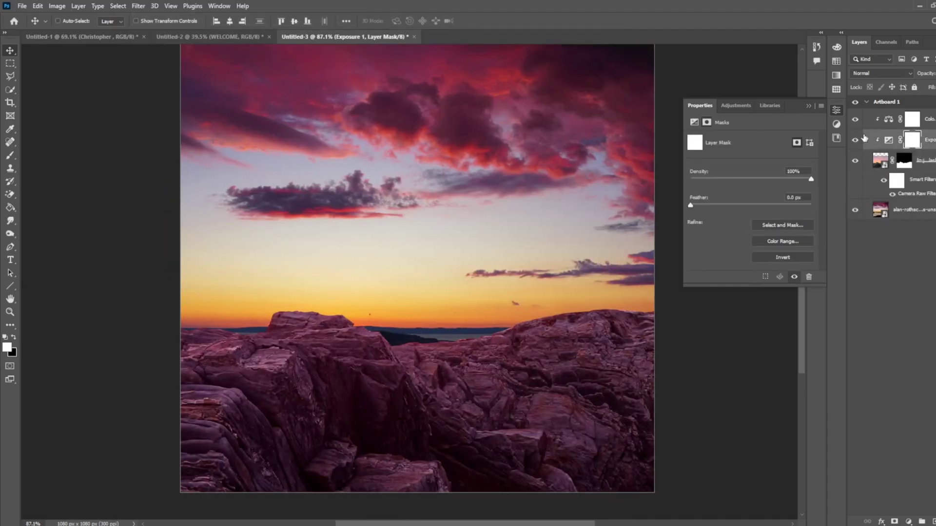
pyautogui.click(888, 140)
pyautogui.moveTo(745, 164); pyautogui.dragTo(742, 168)
pyautogui.scroll(-1, 576, 255)
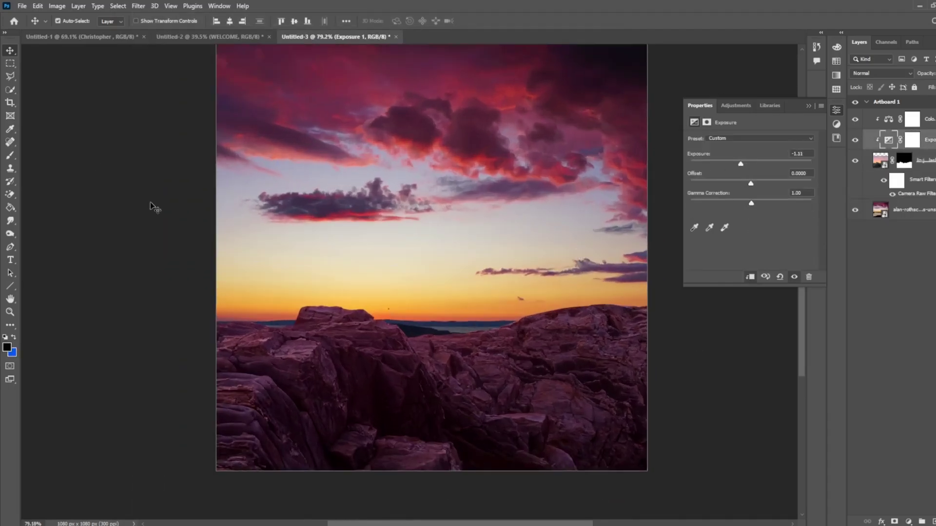
# Paint the Exposure mask with a large soft brush to brighten the left, middle and right rock tops.
pyautogui.press('b')
pyautogui.click(910, 141)
pyautogui.rightClick(444, 255)
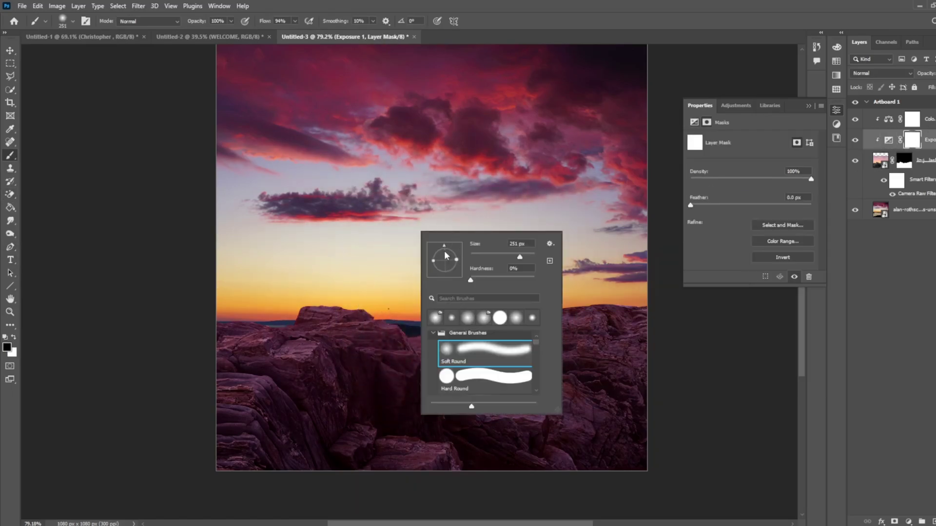
pyautogui.press('Return')
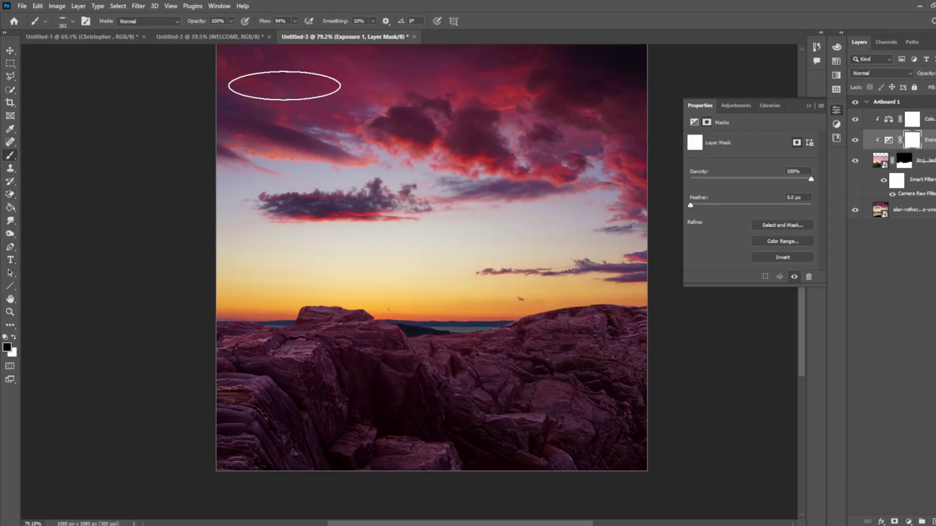
pyautogui.moveTo(255, 337); pyautogui.dragTo(334, 313)
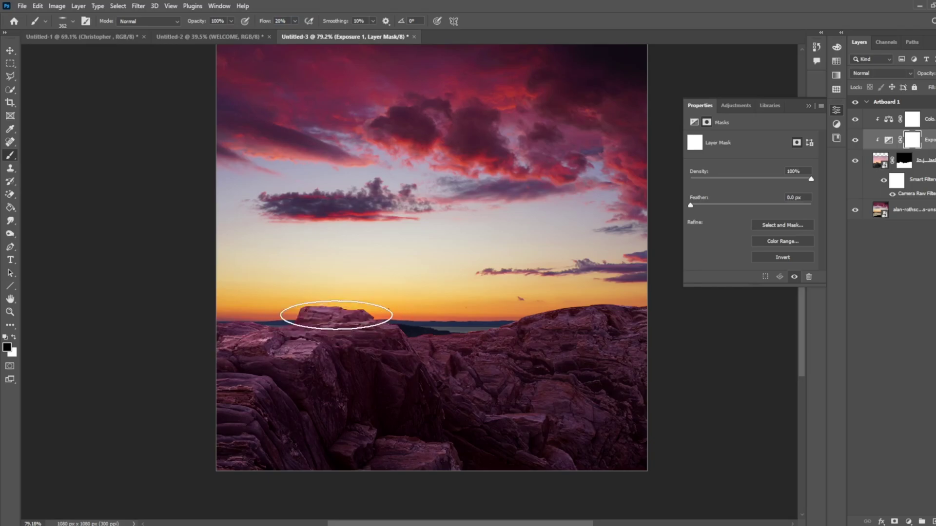
pyautogui.moveTo(455, 352); pyautogui.dragTo(663, 331)
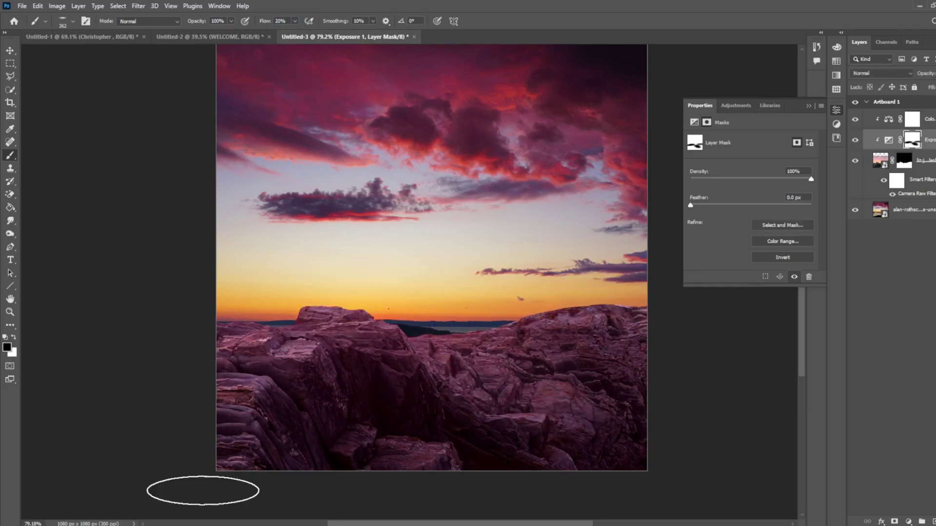
pyautogui.scroll(-2, 494, 342)
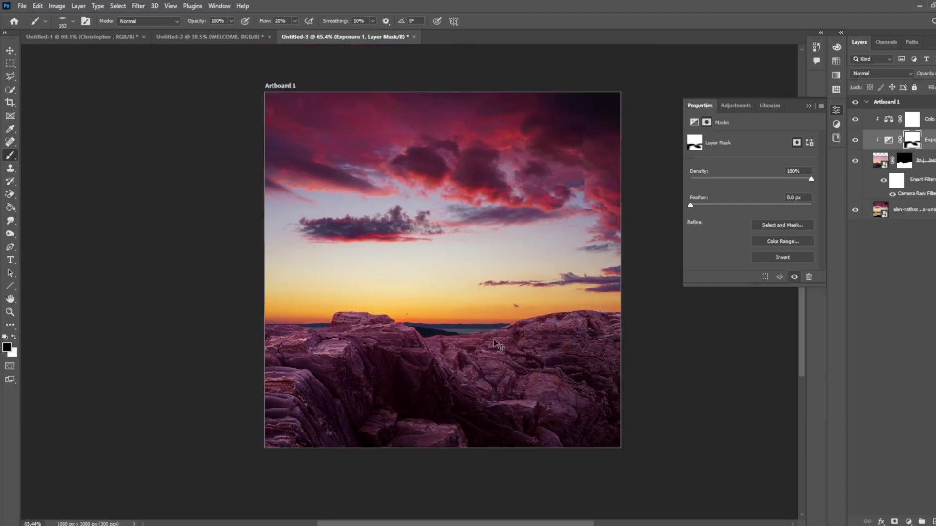
# On a new layer, brush low-flow soft orange haze across the left, middle and right horizon.
pyautogui.hotkey('ctrl', 'shift', 'alt', 'n')
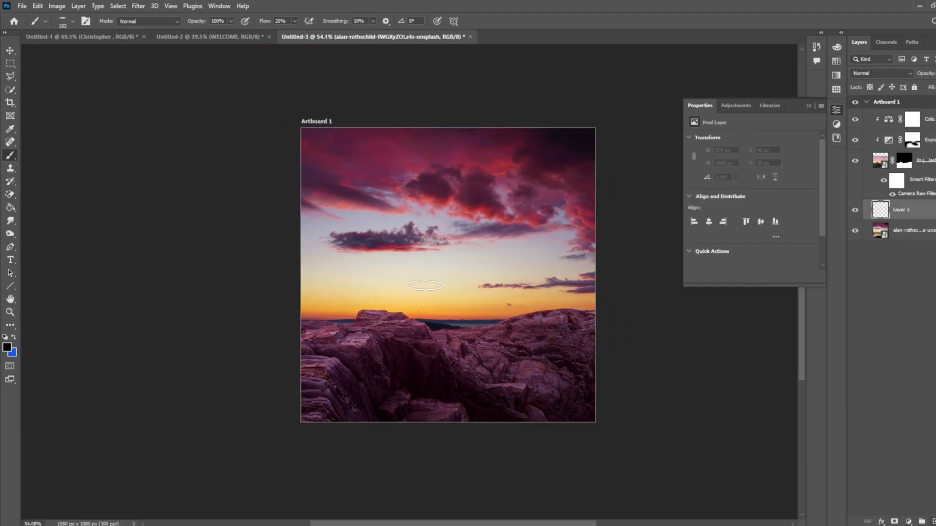
pyautogui.rightClick(484, 250)
pyautogui.doubleClick(571, 342)
pyautogui.scroll(2, 441, 330)
pyautogui.press('[')
pyautogui.press('[')
pyautogui.moveTo(230, 317); pyautogui.dragTo(324, 325)
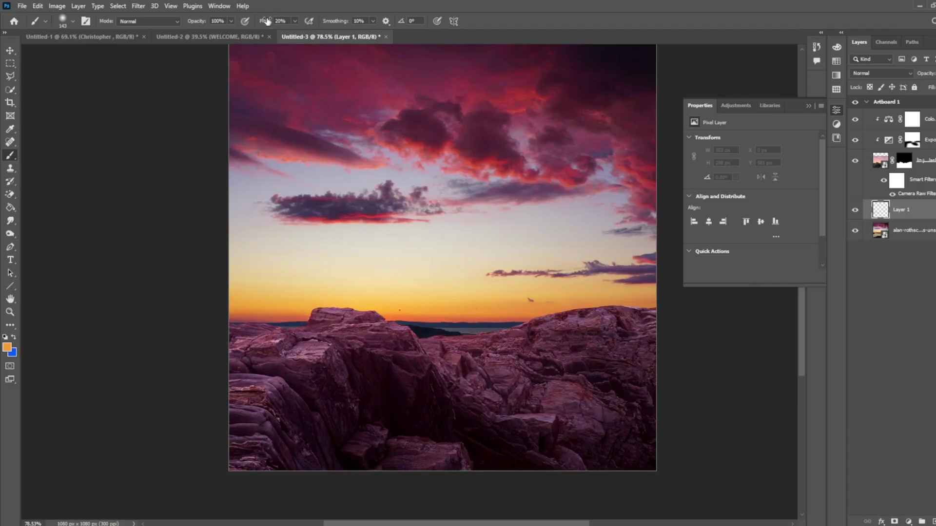
pyautogui.hotkey('shift', '0')
pyautogui.hotkey('shift', '6')
pyautogui.moveTo(466, 328)
pyautogui.mouseDown()
pyautogui.moveTo(357, 328)
pyautogui.moveTo(534, 334)
pyautogui.moveTo(290, 325)
pyautogui.mouseUp()
pyautogui.moveTo(530, 326); pyautogui.dragTo(638, 314)
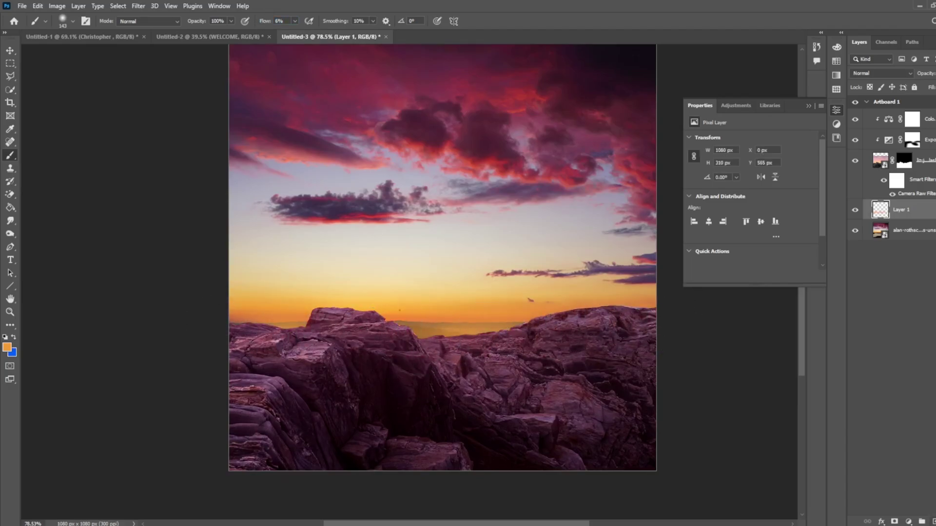
# Add a second haze layer with orange strokes above the tall rock and across the full horizon.
pyautogui.hotkey('ctrl', 'shift', 'alt', 'n')
pyautogui.moveTo(253, 313); pyautogui.dragTo(312, 341)
pyautogui.scroll(5, 286, 327)
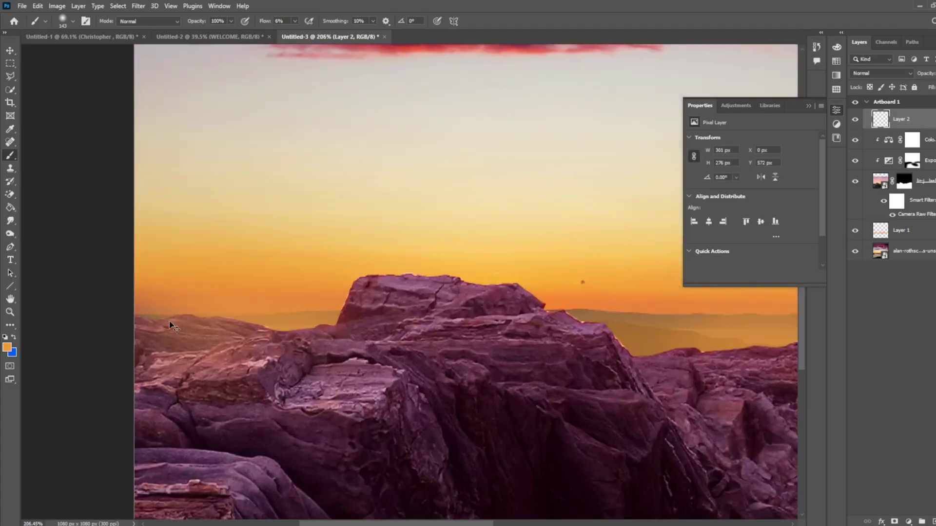
pyautogui.hotkey('ctrl', 'z')
pyautogui.press('[')
pyautogui.press('[')
pyautogui.press('[')
pyautogui.moveTo(207, 299); pyautogui.dragTo(273, 331)
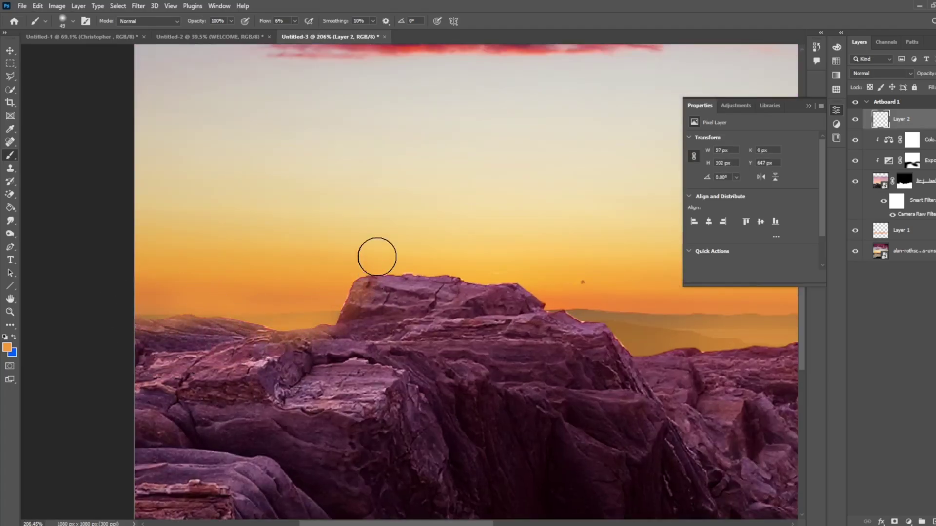
pyautogui.press(']')
pyautogui.press(']')
pyautogui.press(']')
pyautogui.moveTo(501, 253); pyautogui.dragTo(439, 271)
pyautogui.scroll(-5, 439, 270)
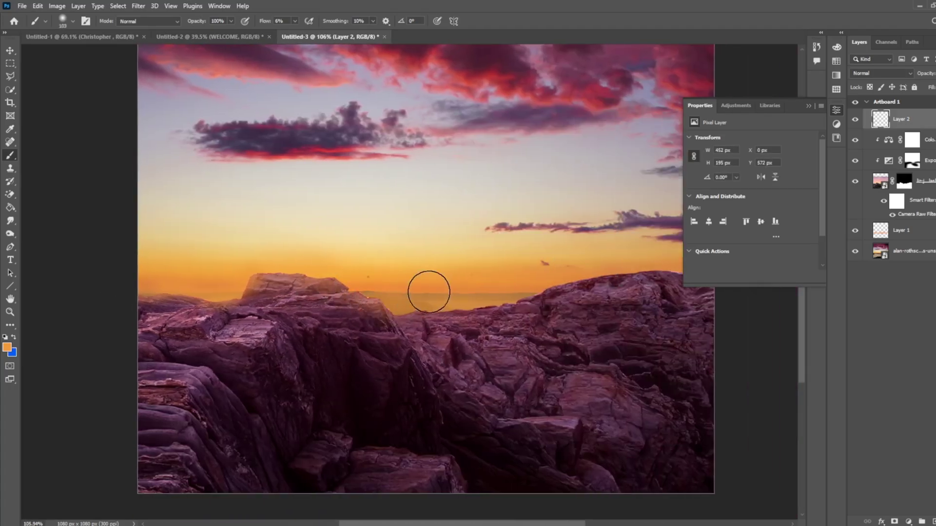
pyautogui.hscroll(3, 429, 292)
pyautogui.moveTo(390, 317); pyautogui.dragTo(483, 268)
pyautogui.scroll(-5, 482, 268)
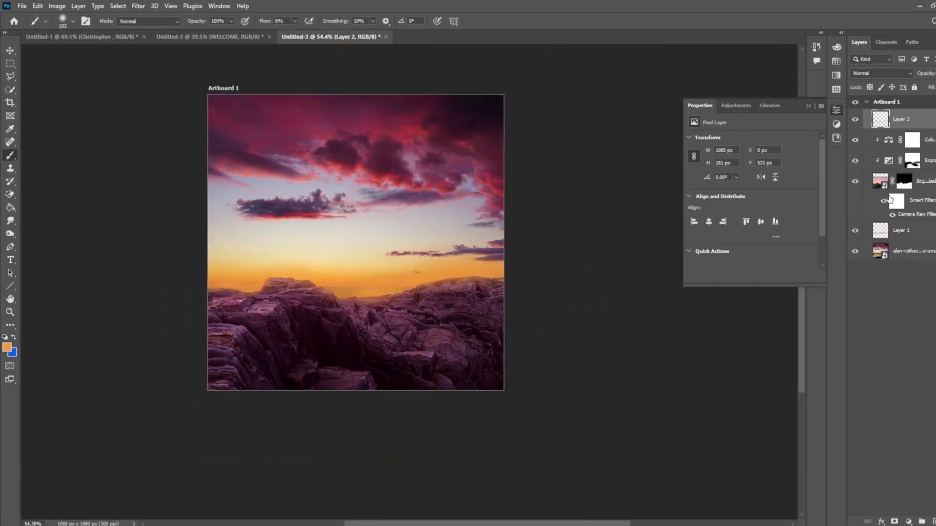
pyautogui.click(897, 230)
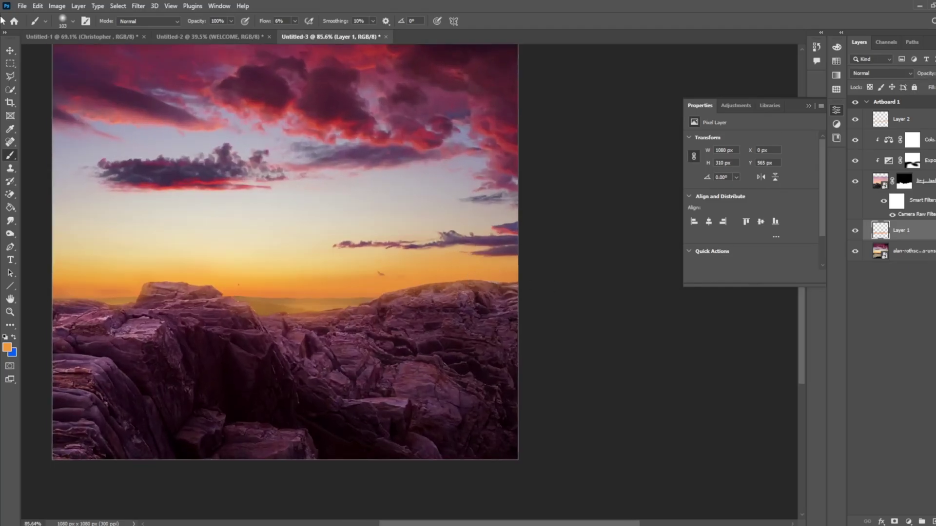
# Add a colorized Hue/Saturation adjustment to tint the rocks.
pyautogui.click(907, 521)
pyautogui.click(916, 422)
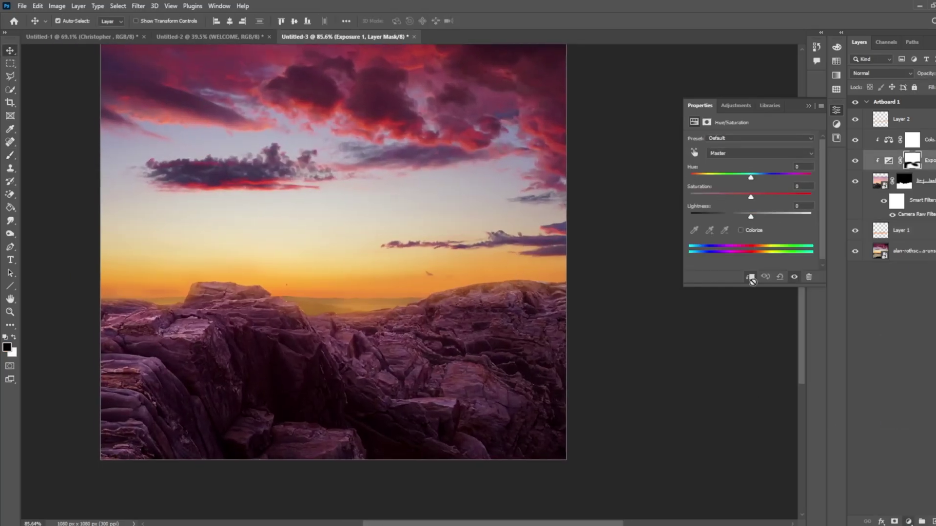
pyautogui.click(741, 230)
pyautogui.moveTo(691, 177)
pyautogui.mouseDown()
pyautogui.moveTo(765, 196)
pyautogui.moveTo(766, 216)
pyautogui.mouseUp()
# Invert the tint mask and paint white to reveal the tint along the rock's left and top edges.
pyautogui.hotkey('ctrl', 'i')
pyautogui.press('b')
pyautogui.scroll(3, 196, 265)
pyautogui.scroll(3, 195, 266)
pyautogui.press('[')
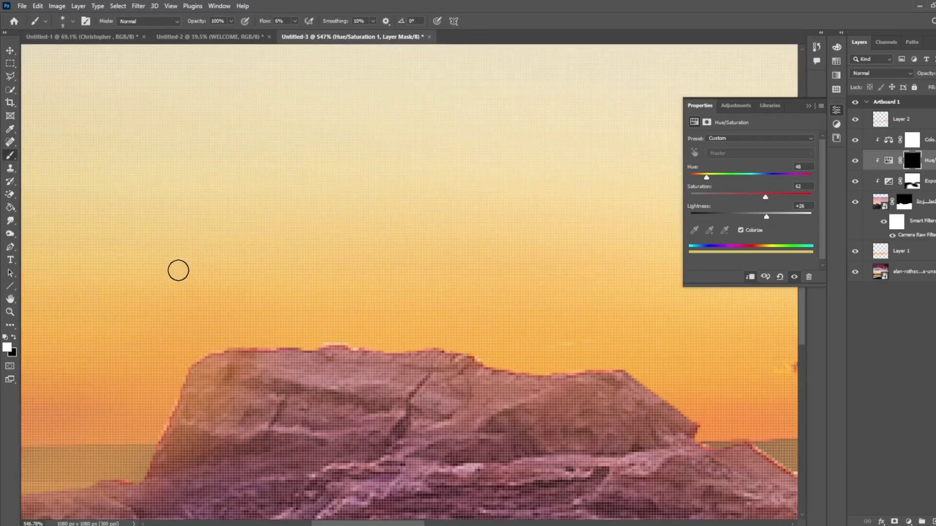
pyautogui.press('x')
pyautogui.moveTo(214, 292); pyautogui.dragTo(153, 392)
pyautogui.moveTo(224, 273); pyautogui.dragTo(223, 279)
pyautogui.press(']')
pyautogui.press(']')
pyautogui.press(']')
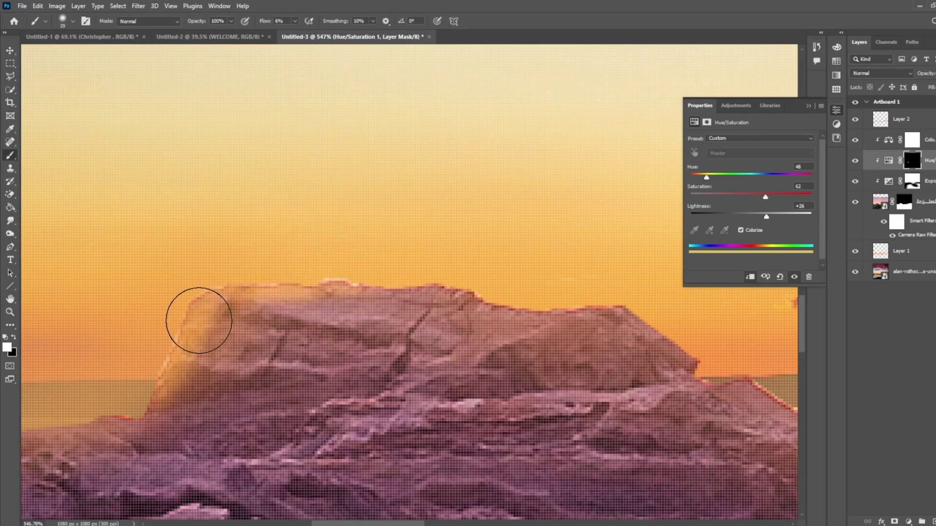
pyautogui.moveTo(195, 317); pyautogui.dragTo(341, 286)
# Refine the tint mask with resized brushes, then invert it back to white.
pyautogui.scroll(-3, 595, 339)
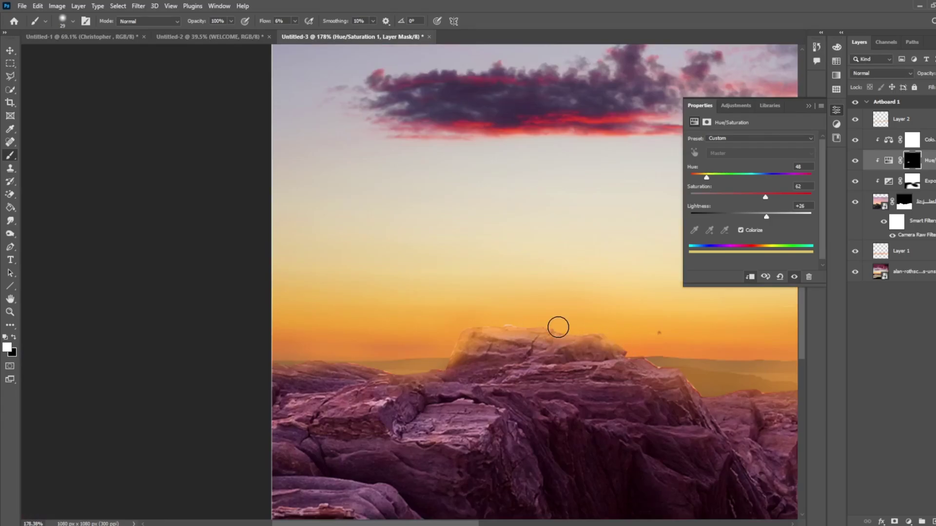
pyautogui.press('[')
pyautogui.press('[')
pyautogui.press('[')
pyautogui.hscroll(-3, 403, 355)
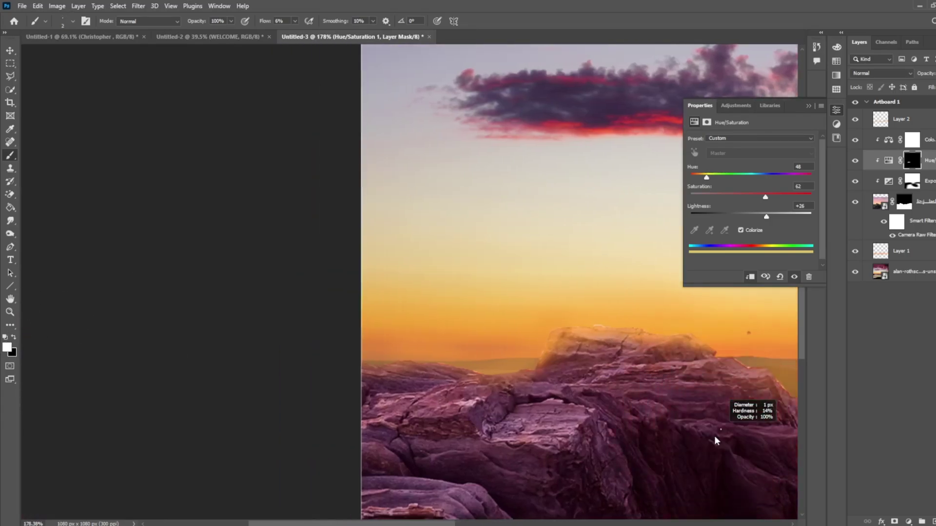
pyautogui.press(']')
pyautogui.press(']')
pyautogui.press(']')
pyautogui.hscroll(10, 719, 434)
pyautogui.hscroll(1, 495, 400)
pyautogui.press('z')
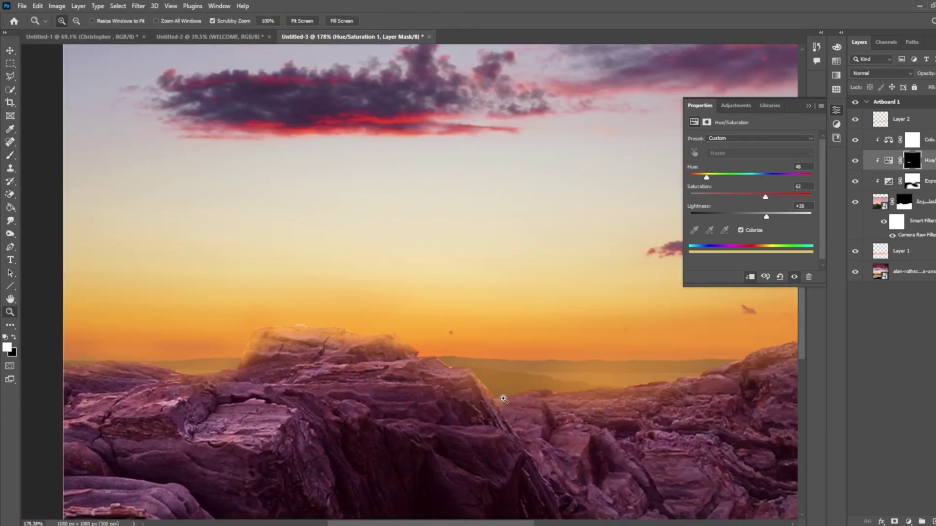
pyautogui.click(10, 158)
pyautogui.hscroll(-4, 585, 376)
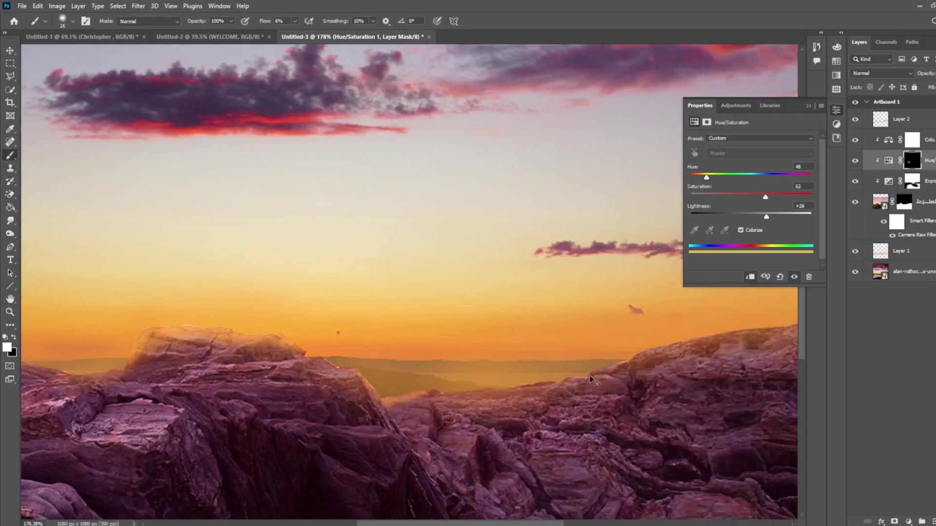
pyautogui.hotkey('ctrl', 'i')
# Delete the haze layers, reorder the adjustment, and move the placed footballer onto the rocks.
pyautogui.click(855, 140)
pyautogui.click(900, 119)
pyautogui.press('Delete')
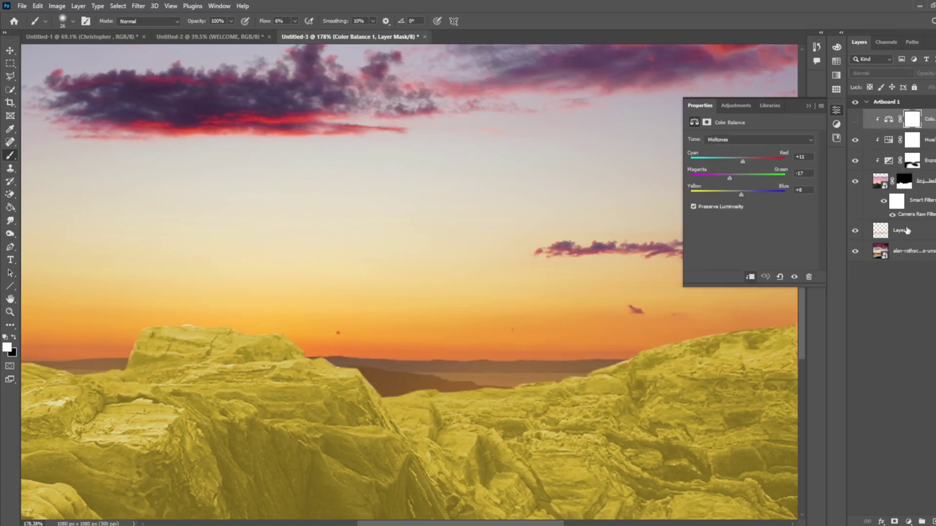
pyautogui.click(906, 230)
pyautogui.press('Delete')
pyautogui.click(855, 120)
pyautogui.hotkey('ctrl', '0')
pyautogui.moveTo(896, 119); pyautogui.dragTo(894, 103)
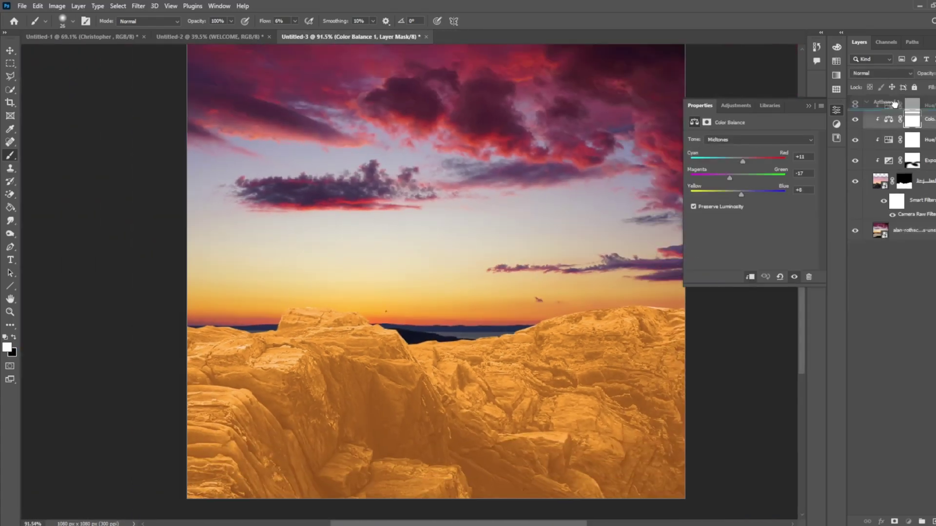
pyautogui.moveTo(462, 228)
pyautogui.mouseDown()
pyautogui.moveTo(468, 273)
pyautogui.moveTo(495, 267)
pyautogui.mouseUp()
# Commit the player, then shift and scale up the rock background with Free Transform.
pyautogui.press('Return')
pyautogui.moveTo(274, 328); pyautogui.dragTo(303, 333)
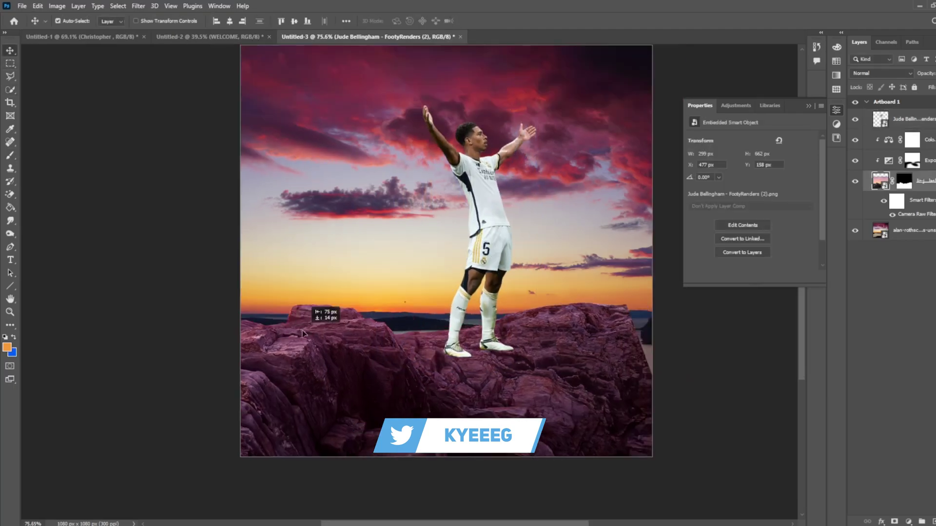
pyautogui.hotkey('ctrl', 't')
pyautogui.moveTo(664, 129); pyautogui.dragTo(731, 100)
pyautogui.scroll(-2, 613, 377)
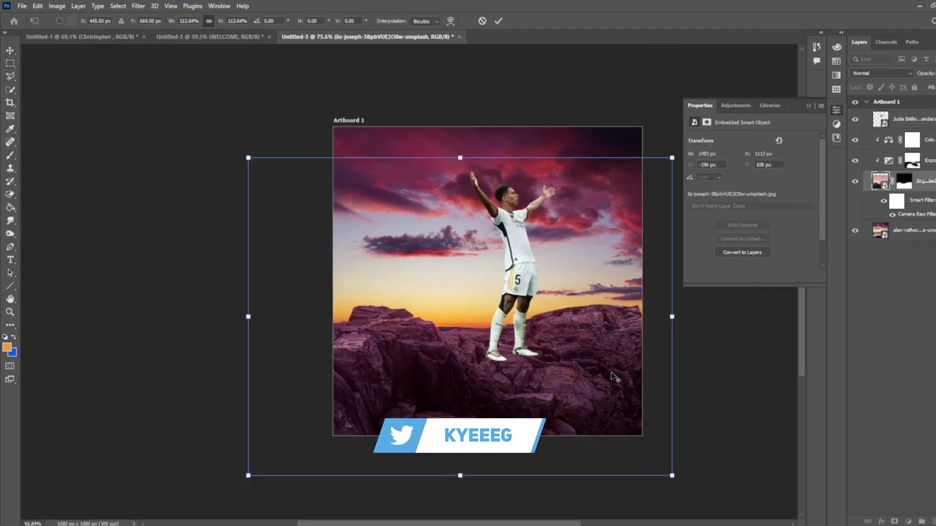
pyautogui.moveTo(614, 376); pyautogui.dragTo(643, 353)
pyautogui.press('Return')
pyautogui.scroll(3, 653, 322)
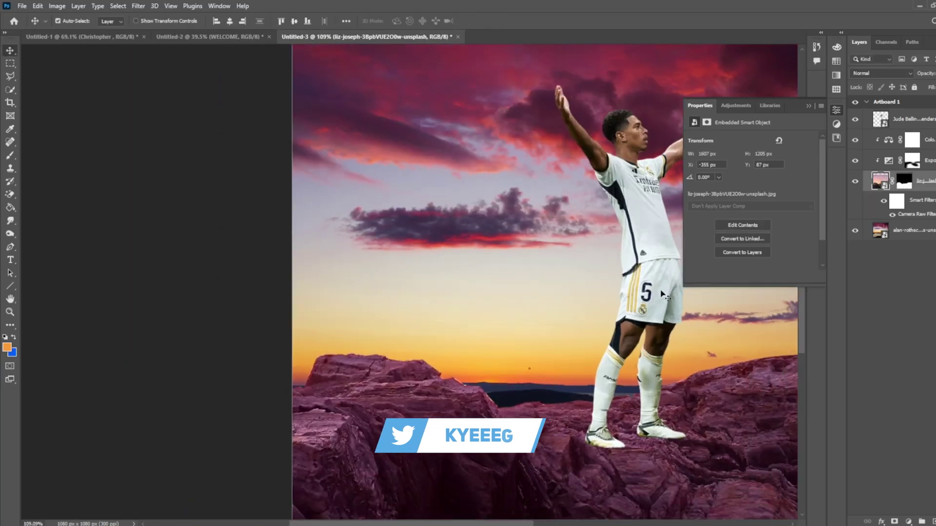
# Select the footballer layer and nudge him down so his boots sit on the rocks.
pyautogui.click(663, 294)
pyautogui.hotkey('ctrl', 't')
pyautogui.scroll(-2, 662, 293)
pyautogui.press('Return')
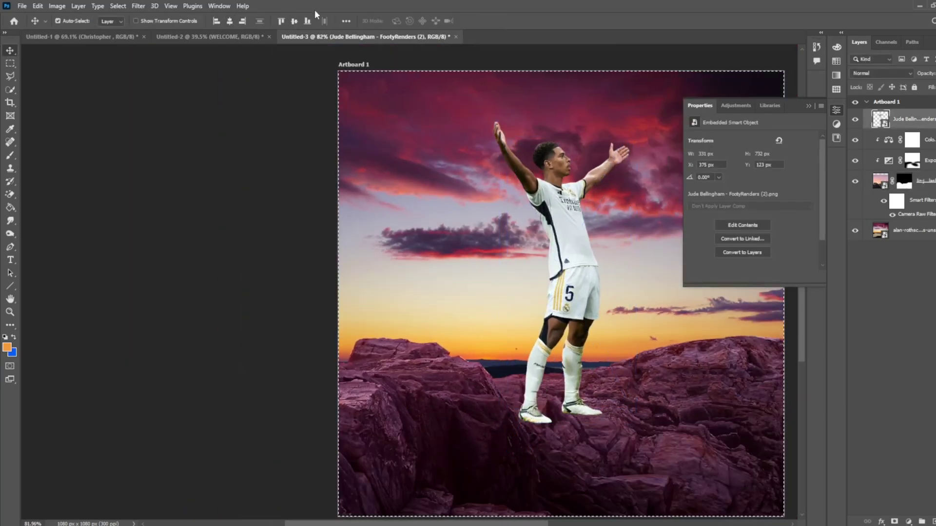
pyautogui.hotkey('shift', 'Down')
pyautogui.hotkey('shift', 'Down')
pyautogui.hotkey('shift', 'Down')
pyautogui.press('l')
pyautogui.scroll(5, 384, 418)
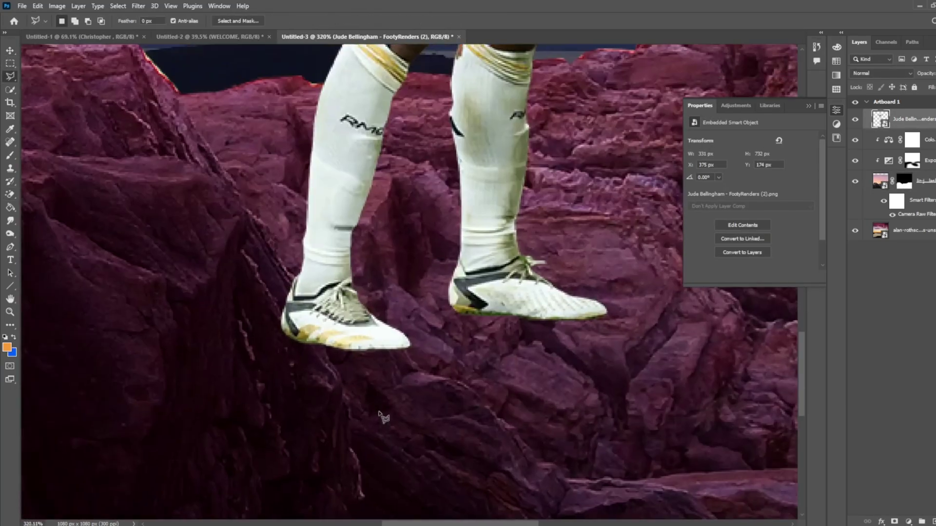
# Close the lasso around the boot overlap, delete it, and deselect.
pyautogui.doubleClick(282, 401)
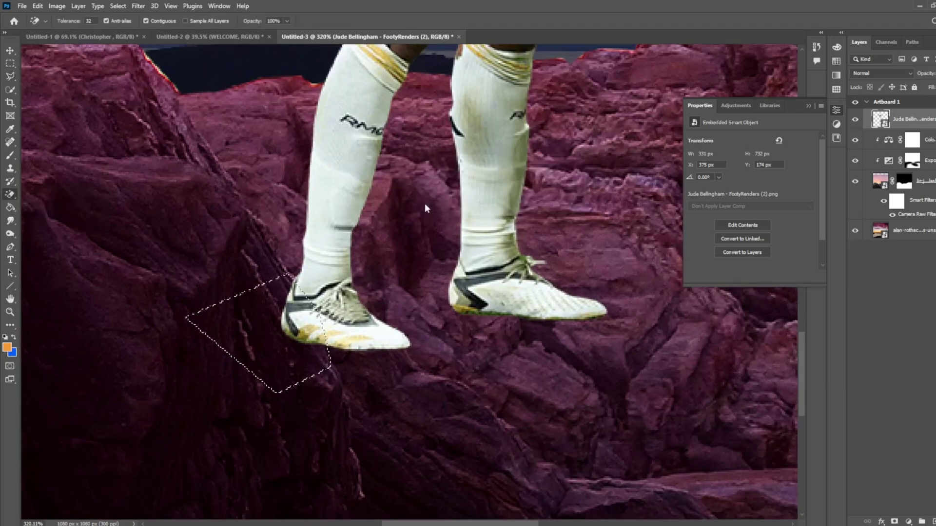
pyautogui.press('Delete')
pyautogui.hotkey('ctrl', 'd')
pyautogui.press('m')
pyautogui.scroll(-3, 429, 204)
# Add an empty layer below the player and choose a soft brush for the shadow.
pyautogui.click(916, 140)
pyautogui.click(930, 522)
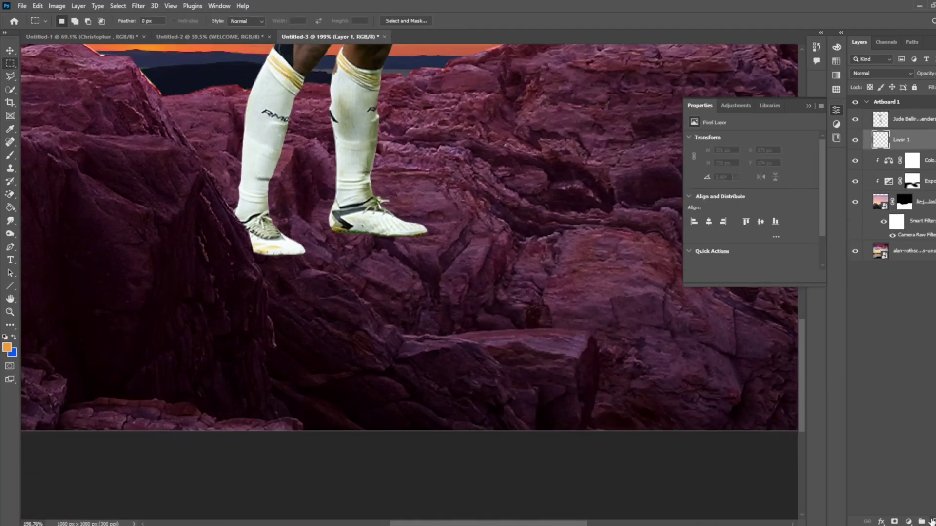
pyautogui.press('b')
pyautogui.rightClick(453, 212)
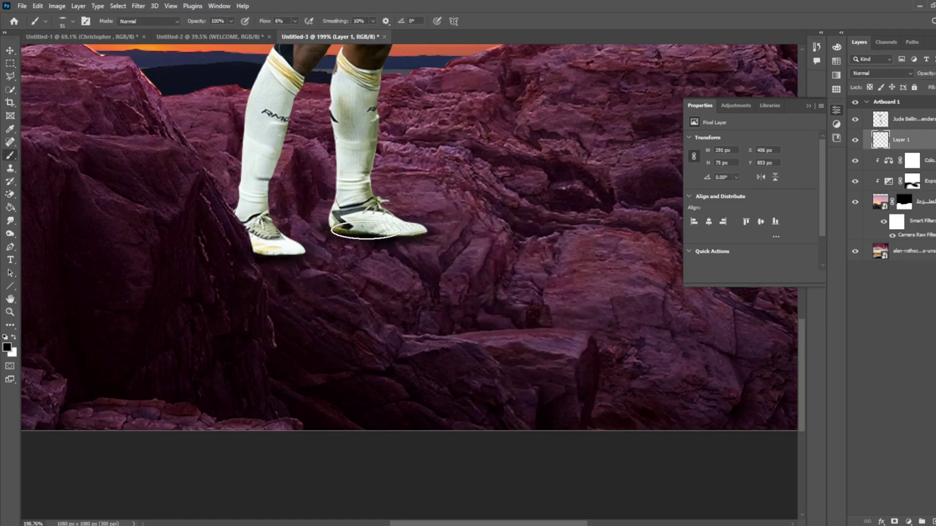
pyautogui.scroll(-5, 627, 278)
pyautogui.scroll(3, 500, 243)
# Add an Exposure adjustment clipped to the player, set to about -1.67.
pyautogui.click(906, 119)
pyautogui.click(908, 522)
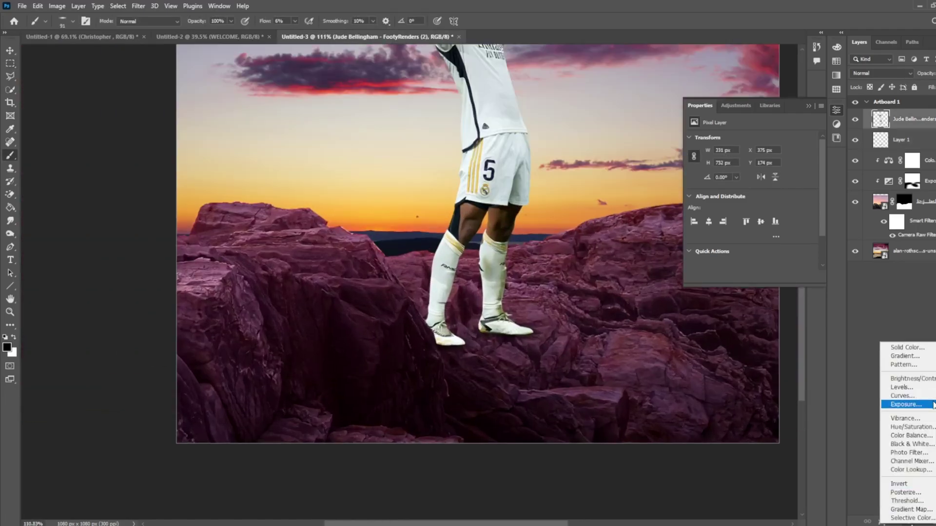
pyautogui.click(904, 403)
pyautogui.moveTo(750, 164); pyautogui.dragTo(728, 163)
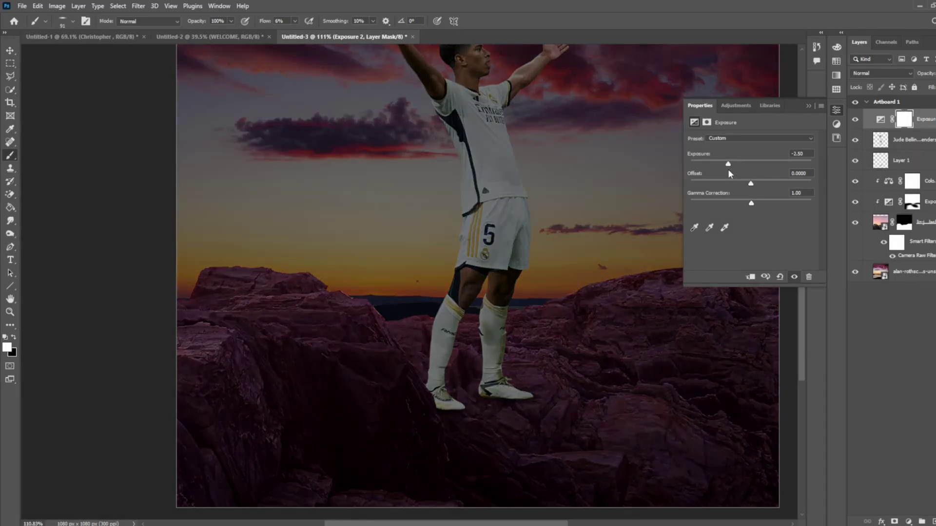
pyautogui.click(750, 277)
pyautogui.scroll(-3, 388, 359)
pyautogui.moveTo(728, 163); pyautogui.dragTo(734, 164)
# With a small black brush, paint the mask along the left sock and shorts edge.
pyautogui.rightClick(521, 241)
pyautogui.press('x')
pyautogui.scroll(5, 366, 300)
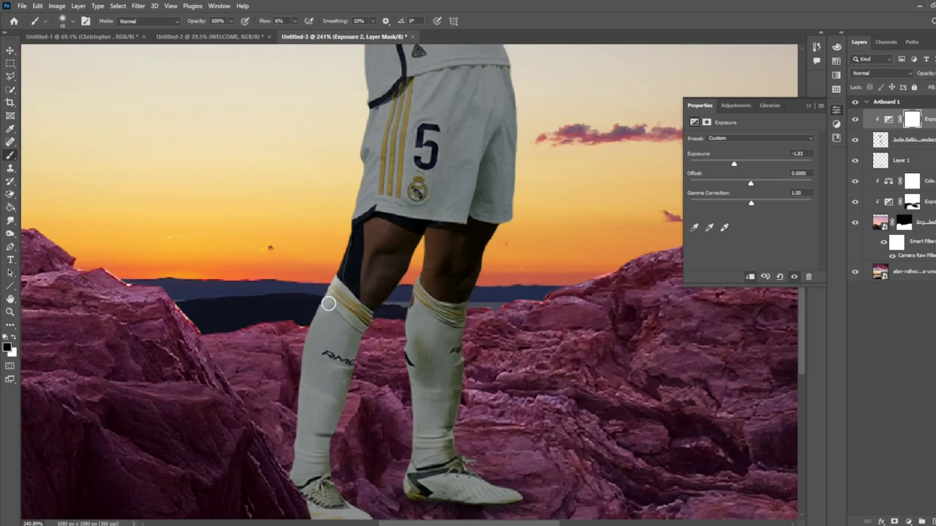
pyautogui.moveTo(329, 303)
pyautogui.mouseDown()
pyautogui.moveTo(284, 497)
pyautogui.moveTo(295, 441)
pyautogui.mouseUp()
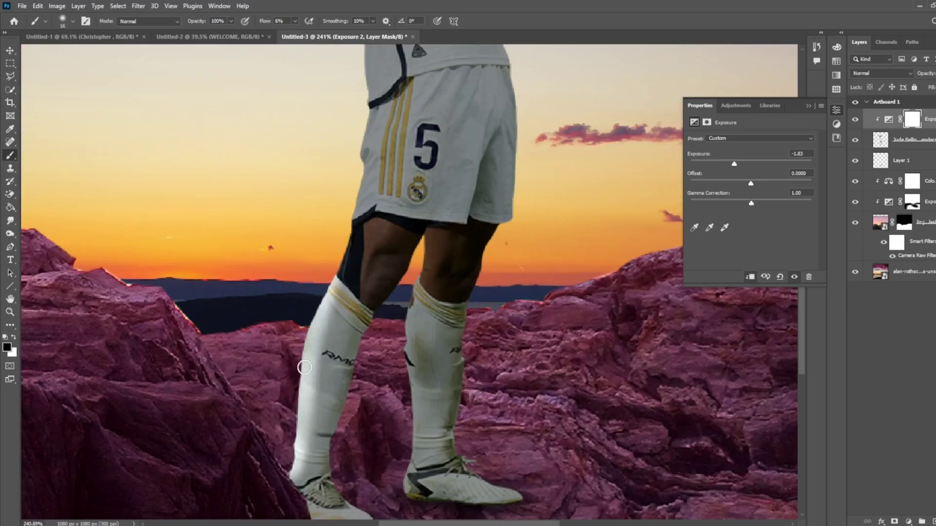
pyautogui.moveTo(371, 186)
pyautogui.mouseDown()
pyautogui.moveTo(373, 93)
pyautogui.moveTo(365, 234)
pyautogui.moveTo(370, 135)
pyautogui.mouseUp()
# Paint the exposure mask over the player's forearm to brighten it.
pyautogui.scroll(-2, 361, 234)
pyautogui.scroll(-2, 355, 337)
pyautogui.scroll(-3, 439, 244)
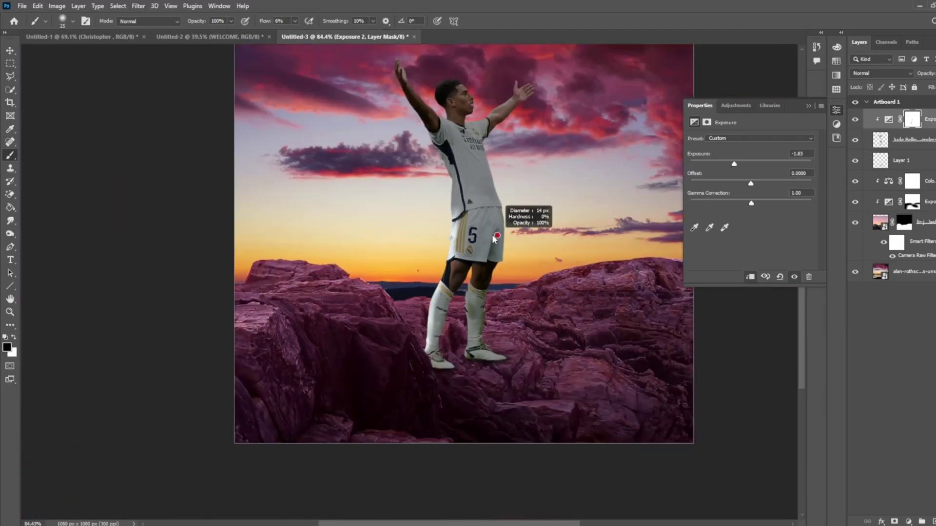
pyautogui.scroll(3, 454, 312)
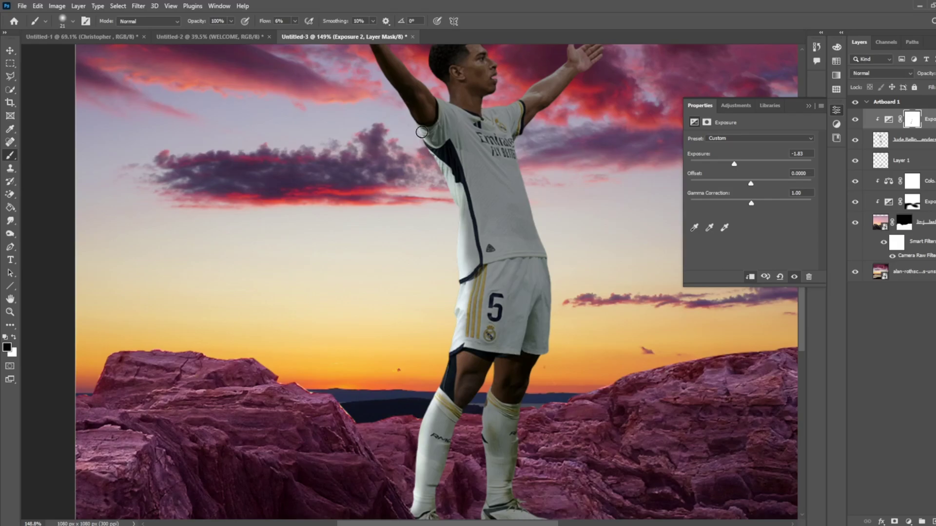
pyautogui.scroll(3, 421, 132)
pyautogui.scroll(3, 395, 168)
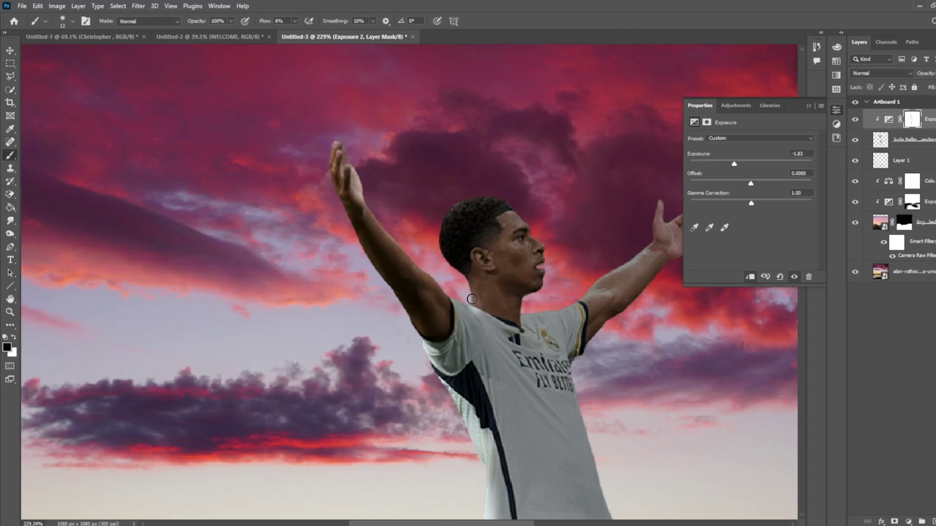
pyautogui.scroll(2, 603, 323)
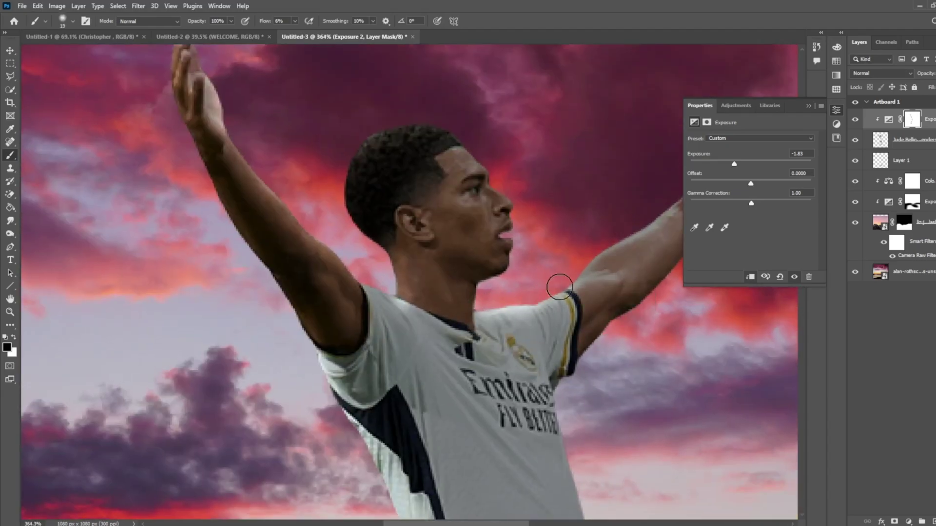
pyautogui.scroll(1, 341, 283)
pyautogui.moveTo(341, 283)
pyautogui.mouseDown()
pyautogui.moveTo(448, 234)
pyautogui.moveTo(411, 265)
pyautogui.moveTo(390, 263)
pyautogui.mouseUp()
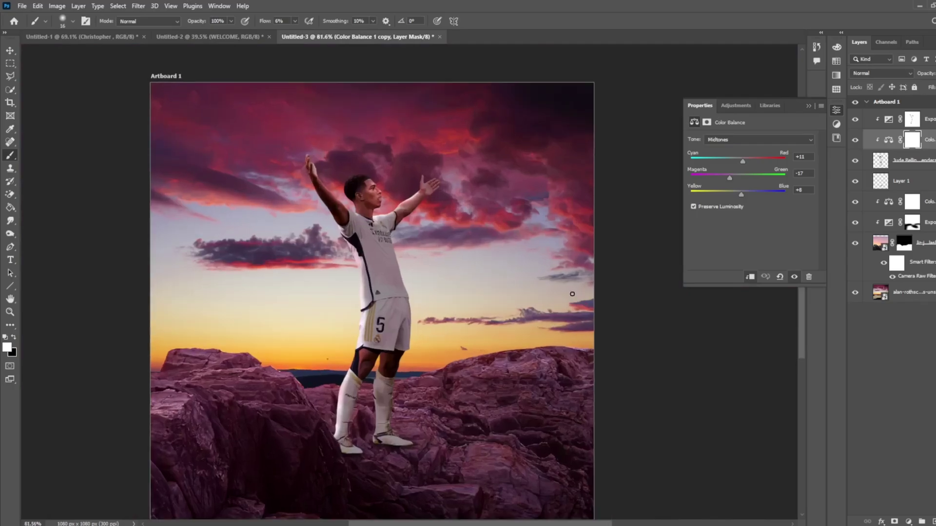
# Enlarge the brush for painting the Exposure 2 mask over the shirt and legs.
pyautogui.scroll(5, 361, 234)
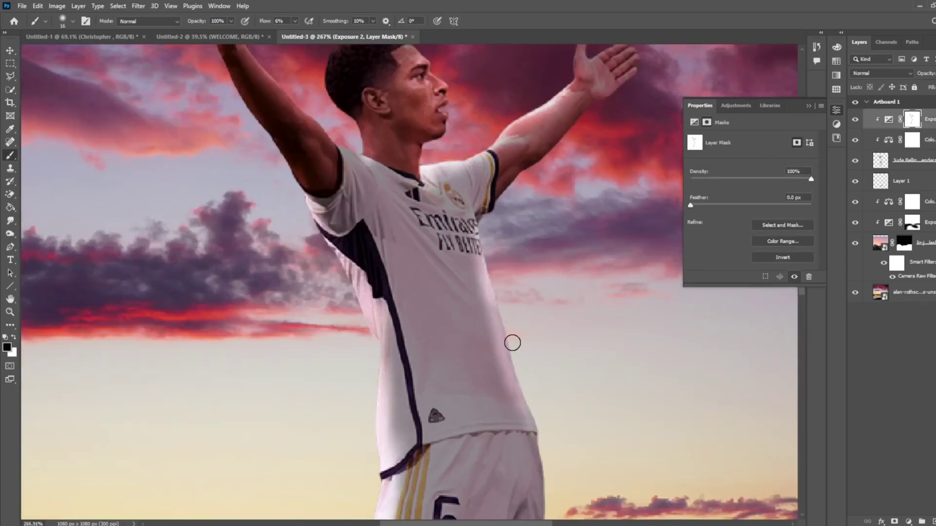
pyautogui.press(']')
pyautogui.press(']')
pyautogui.press(']')
pyautogui.scroll(2, 511, 360)
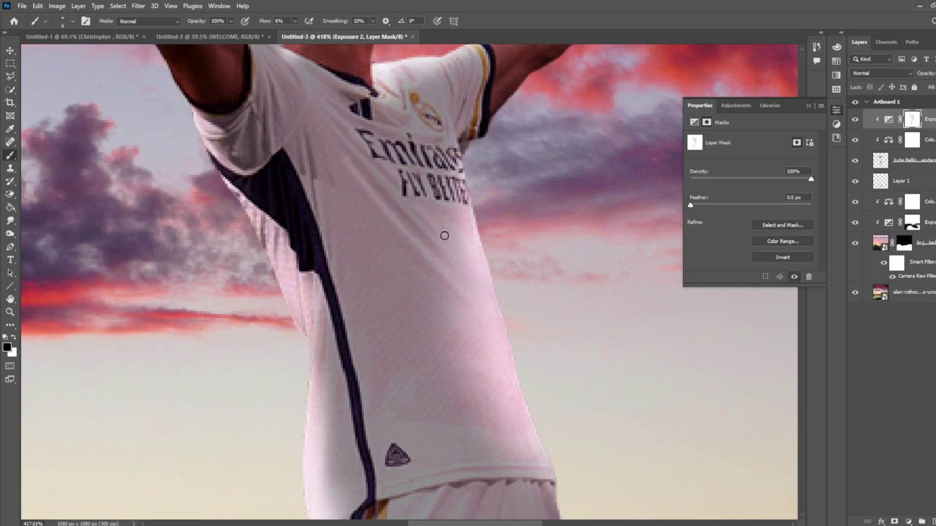
pyautogui.scroll(-4, 512, 309)
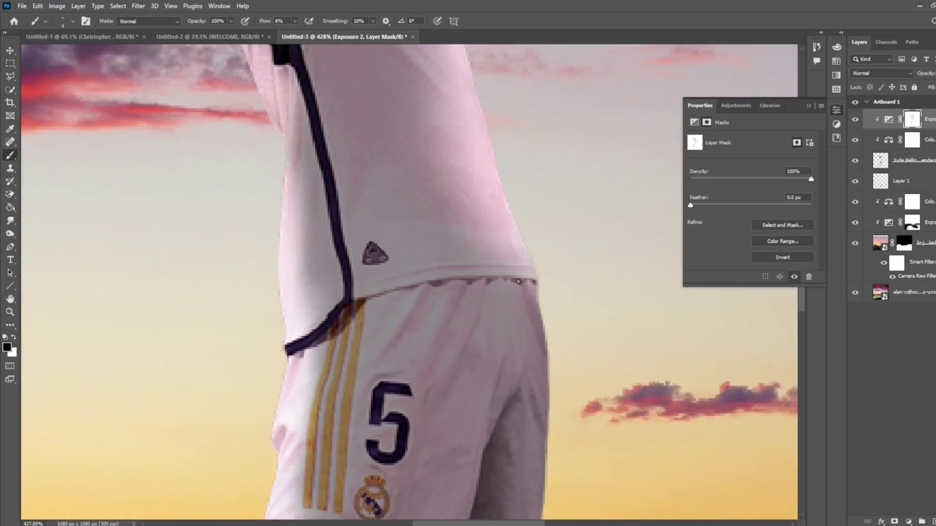
pyautogui.scroll(-1, 518, 282)
pyautogui.scroll(-1, 529, 305)
pyautogui.scroll(-2, 535, 307)
pyautogui.press(']')
pyautogui.press(']')
pyautogui.press(']')
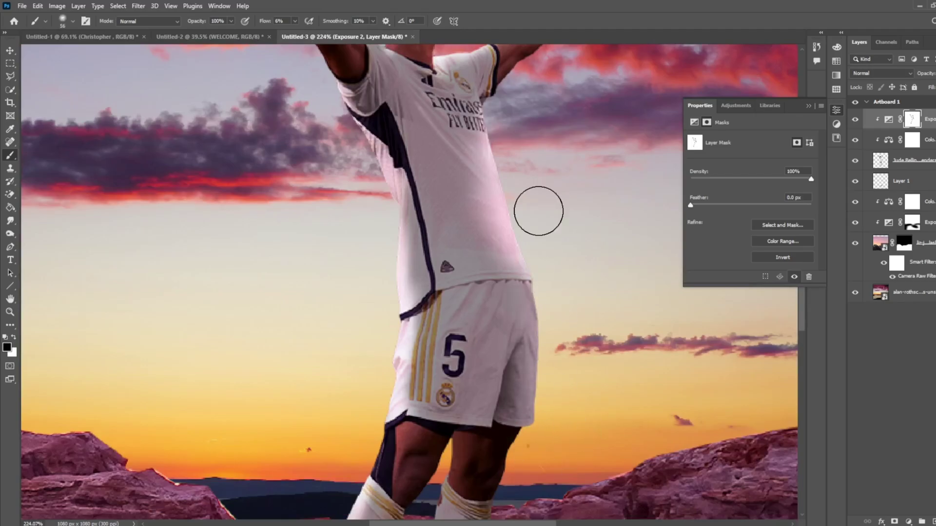
pyautogui.scroll(-2, 535, 373)
pyautogui.scroll(-1, 501, 203)
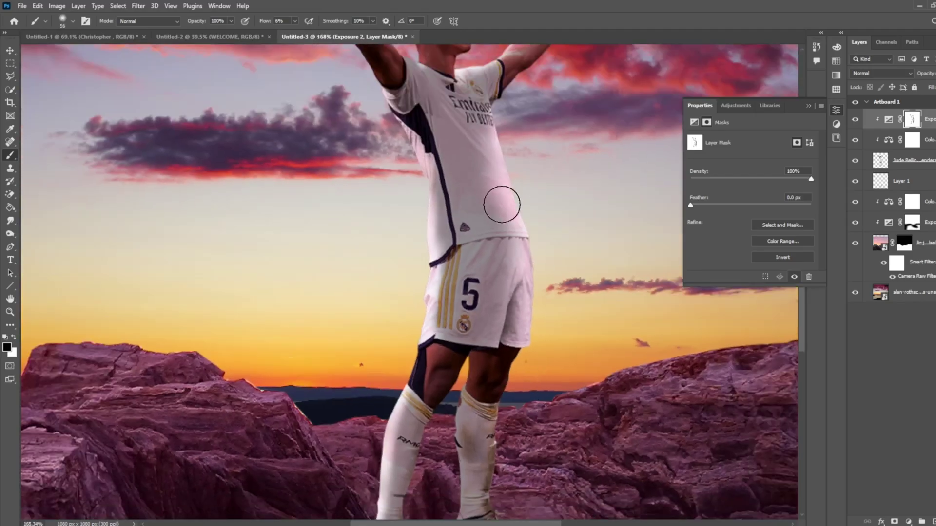
pyautogui.scroll(-1, 511, 167)
pyautogui.scroll(-1, 549, 299)
pyautogui.scroll(-1, 549, 299)
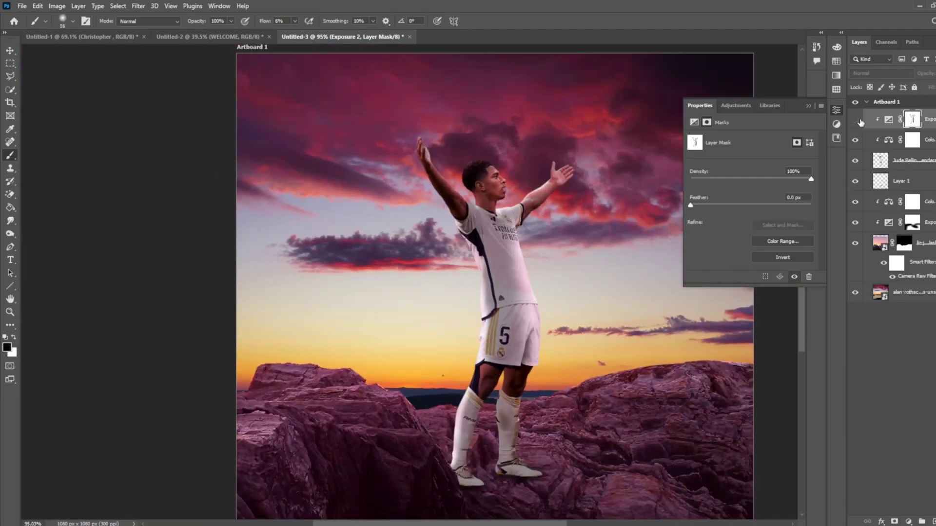
# Shift the player's Color Balance midtones toward magenta, then switch Tone to Highlights.
pyautogui.click(869, 141)
pyautogui.moveTo(739, 174); pyautogui.dragTo(679, 185)
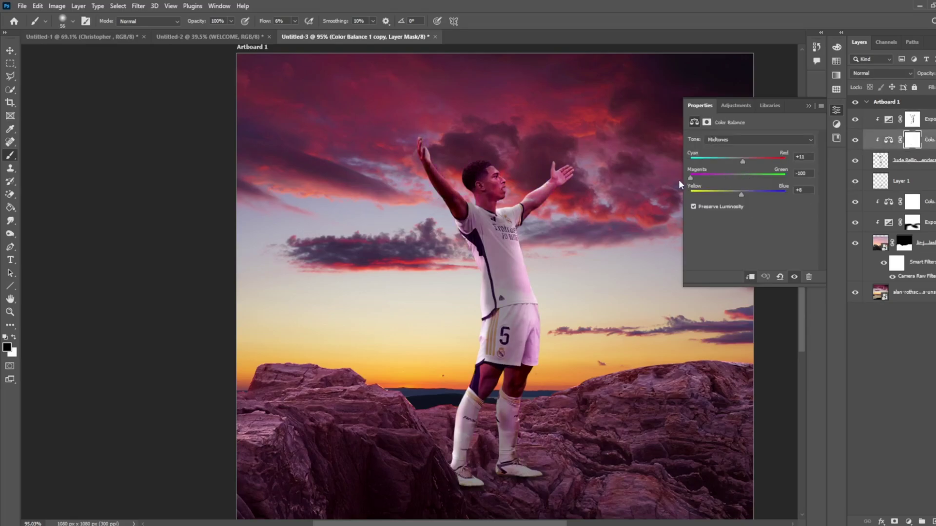
pyautogui.scroll(3, 600, 376)
pyautogui.click(758, 139)
pyautogui.click(730, 161)
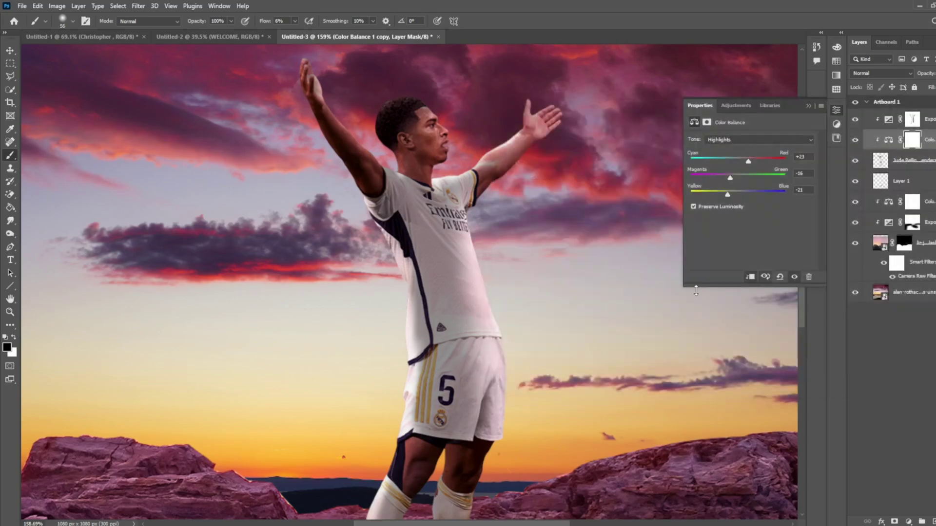
pyautogui.scroll(-4, 409, 283)
# Return to the Exposure 2 mask and move the view down over the legs.
pyautogui.click(911, 119)
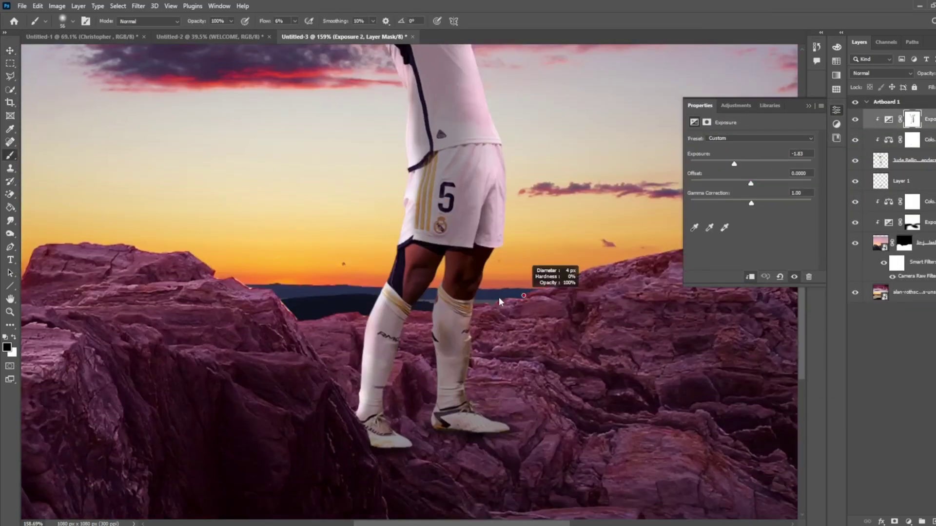
pyautogui.scroll(5, 504, 296)
pyautogui.scroll(-3, 504, 296)
pyautogui.scroll(3, 347, 153)
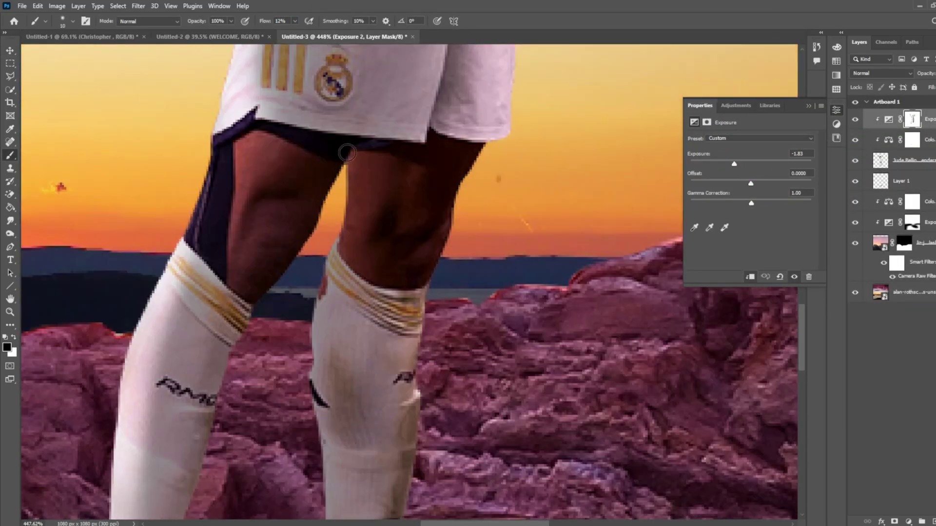
pyautogui.scroll(-3, 216, 465)
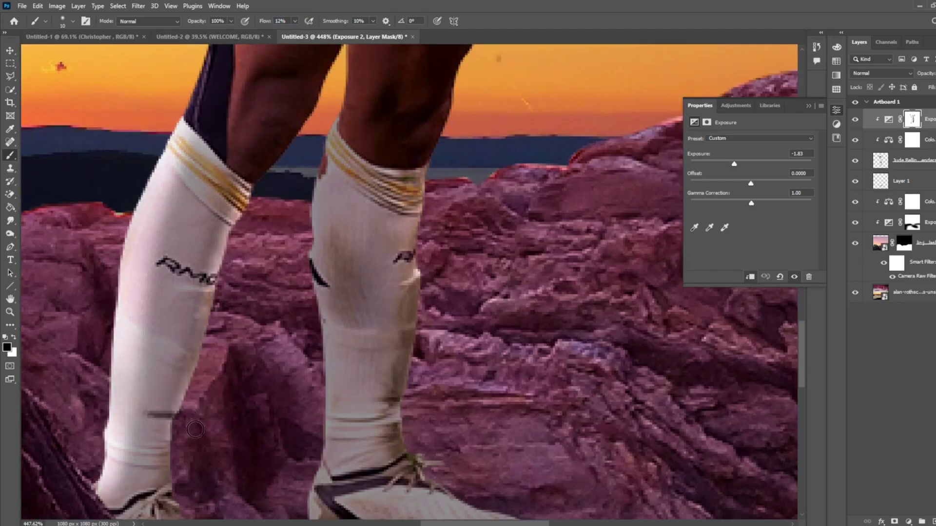
pyautogui.scroll(-2, 195, 429)
pyautogui.scroll(-3, 420, 242)
# Add a new Exposure adjustment at about -3.28 with an inverted mask.
pyautogui.click(907, 521)
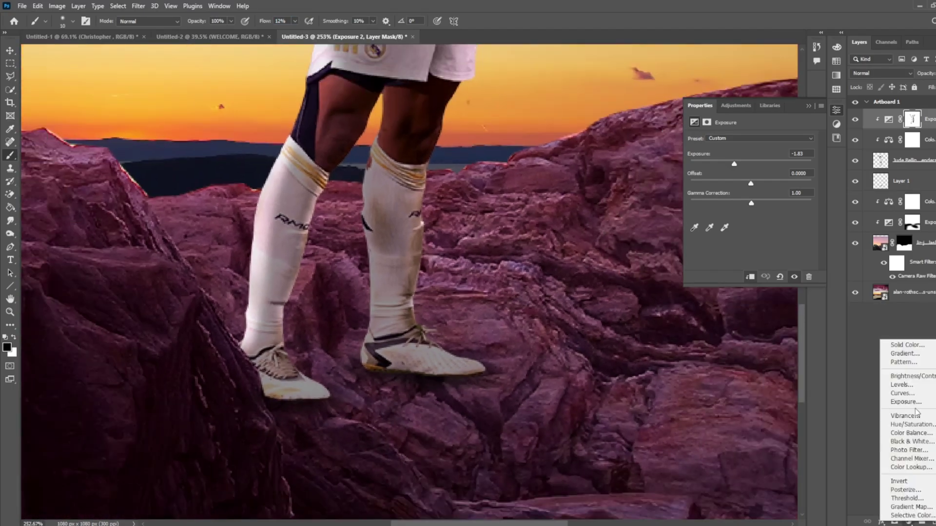
pyautogui.click(901, 406)
pyautogui.moveTo(736, 163); pyautogui.dragTo(721, 163)
pyautogui.hotkey('ctrl', 'i')
pyautogui.rightClick(347, 242)
pyautogui.hotkey('ctrl', '0')
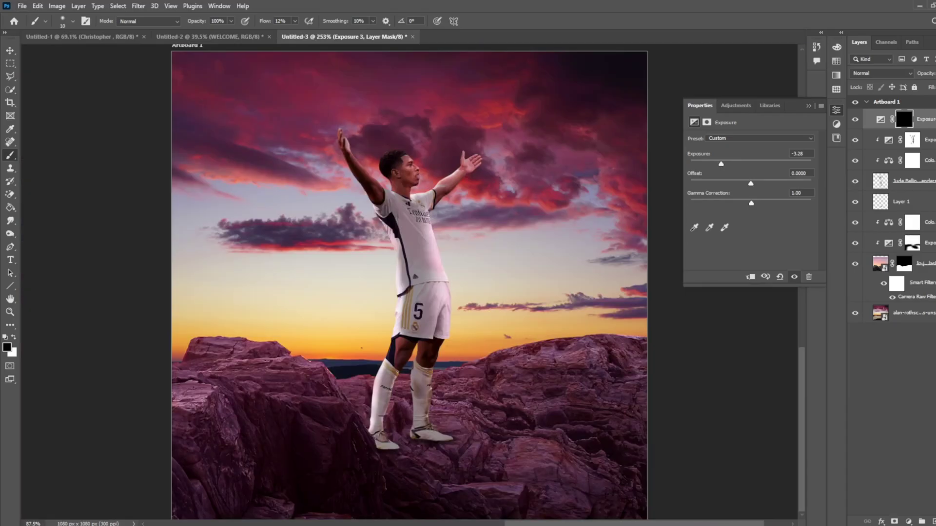
# Paint white on the new mask along the player's leg and the side of the shirt.
pyautogui.scroll(2, 396, 327)
pyautogui.scroll(-3, 395, 327)
pyautogui.press('x')
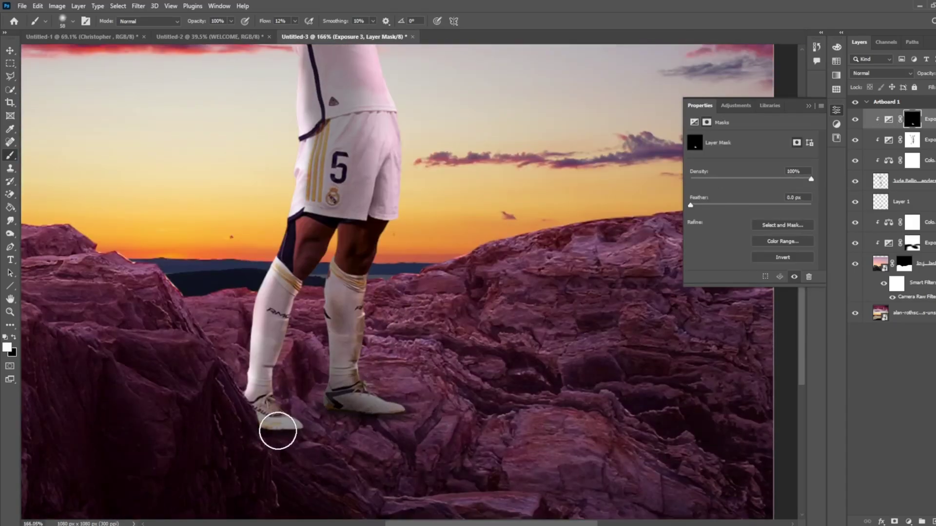
pyautogui.moveTo(332, 376); pyautogui.dragTo(334, 203)
pyautogui.hotkey('ctrl', '0')
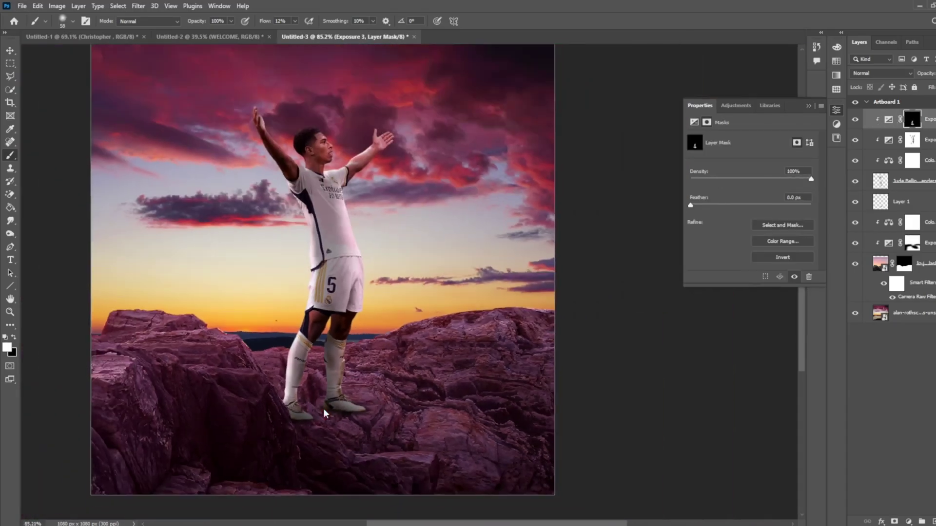
pyautogui.press('[')
pyautogui.press('[')
pyautogui.press('[')
pyautogui.scroll(3, 309, 305)
pyautogui.moveTo(309, 305); pyautogui.dragTo(308, 388)
pyautogui.scroll(3, 308, 388)
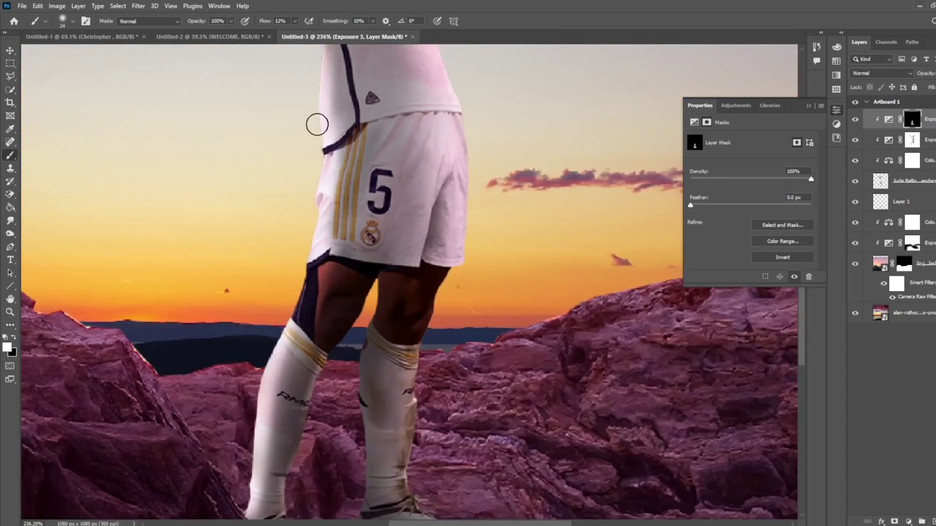
pyautogui.moveTo(292, 116); pyautogui.dragTo(386, 141)
# Paint further down the side of the shirt with a larger brush.
pyautogui.hotkey('ctrl', '0')
pyautogui.press(']')
pyautogui.press(']')
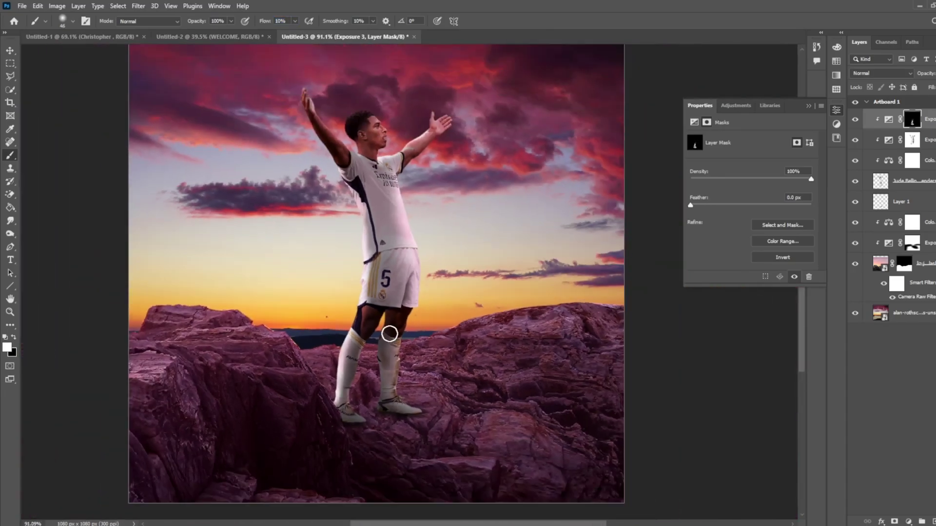
pyautogui.scroll(3, 386, 330)
pyautogui.moveTo(372, 227); pyautogui.dragTo(376, 376)
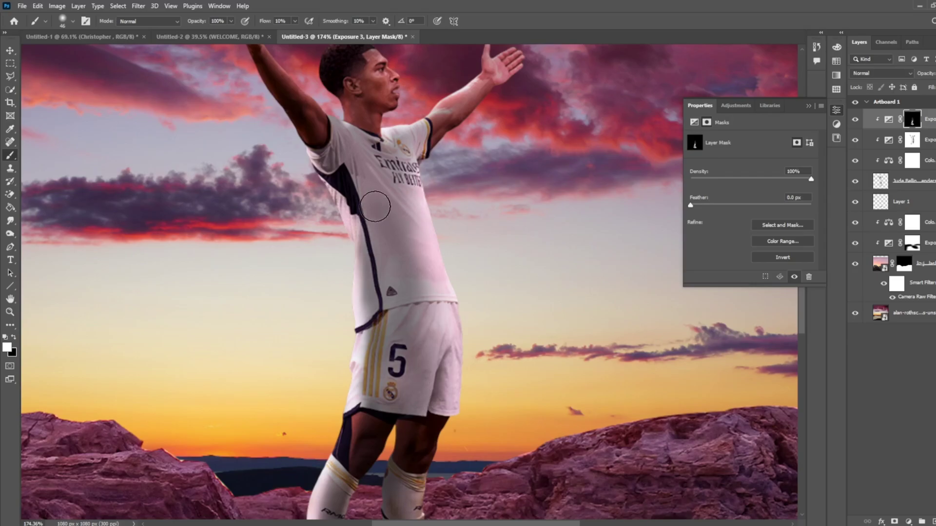
pyautogui.scroll(2, 315, 126)
pyautogui.scroll(3, 315, 126)
# Adjust brush size and swap painting colours around the head and neck.
pyautogui.press('[')
pyautogui.press('[')
pyautogui.press('[')
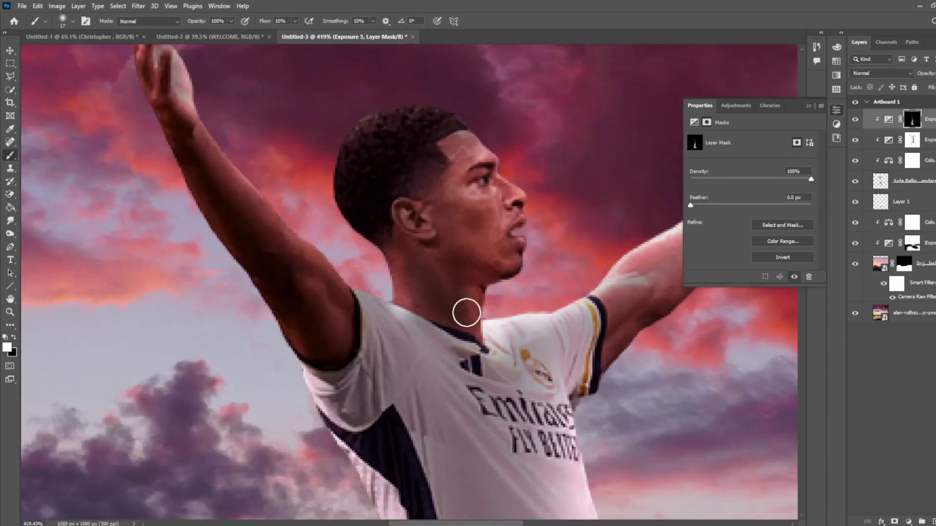
pyautogui.scroll(-1, 439, 253)
pyautogui.scroll(-1, 409, 265)
pyautogui.press(']')
pyautogui.scroll(3, 535, 272)
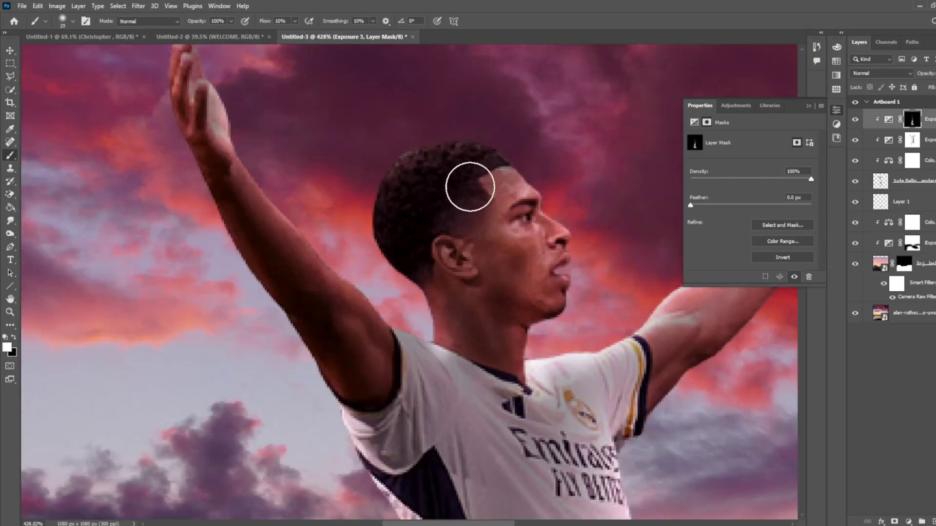
pyautogui.scroll(-1, 487, 182)
pyautogui.press('x')
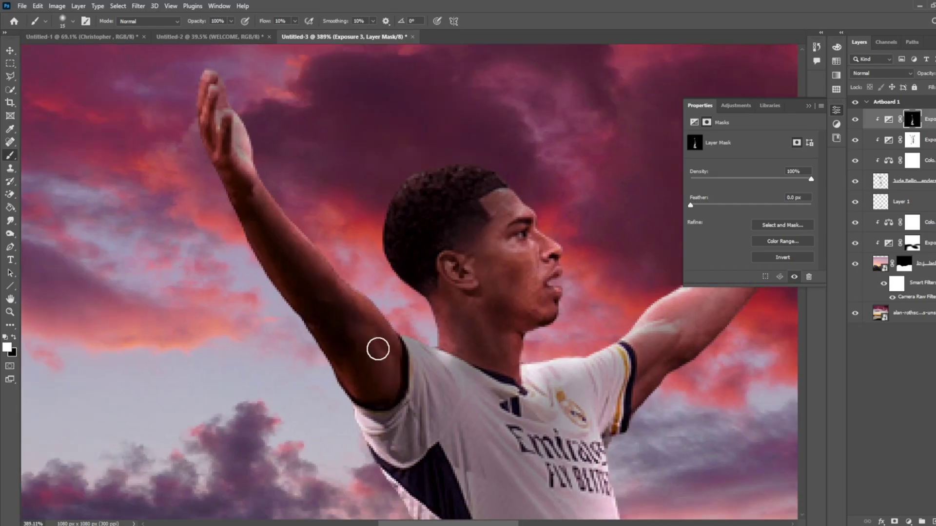
pyautogui.hscroll(5, 400, 375)
pyautogui.scroll(-2, 553, 262)
pyautogui.press('x')
pyautogui.scroll(-2, 545, 346)
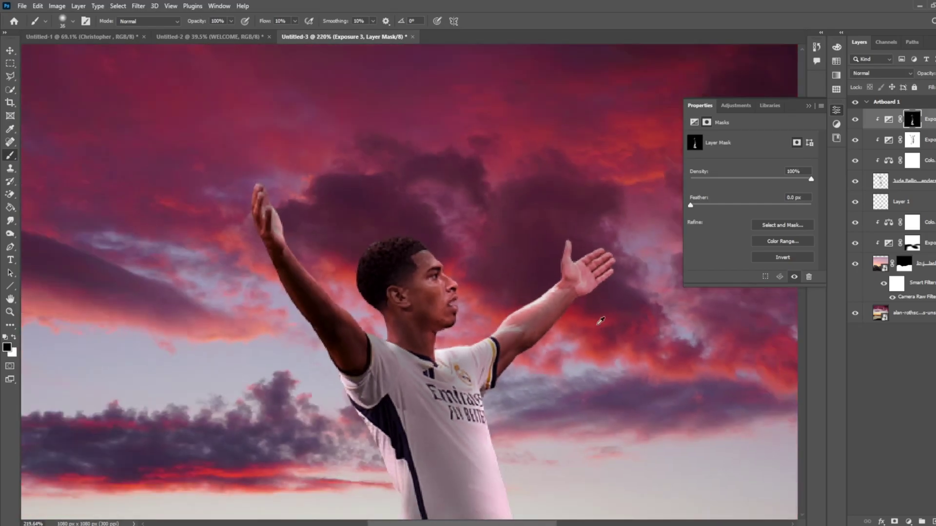
# Compare the new exposure layer on and off, then blend it as Soft Light.
pyautogui.click(856, 120)
pyautogui.click(881, 73)
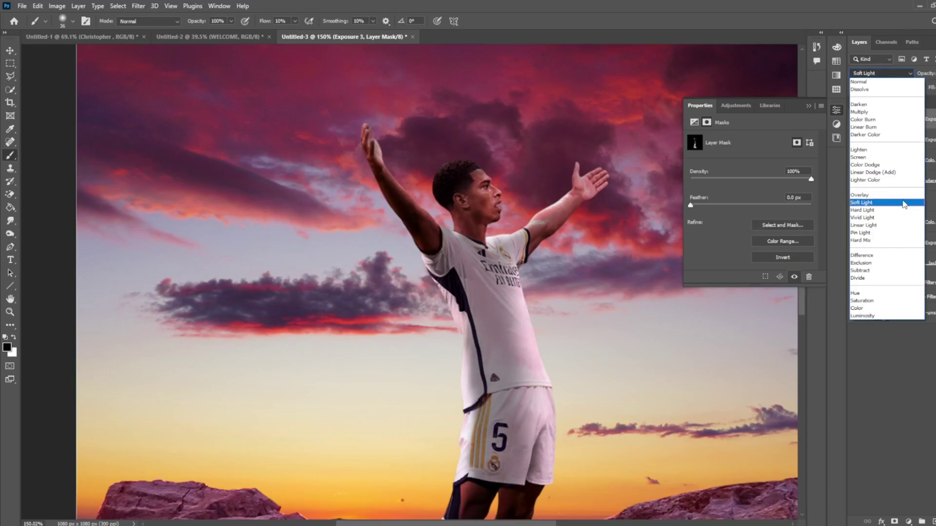
pyautogui.click(870, 185)
pyautogui.click(881, 73)
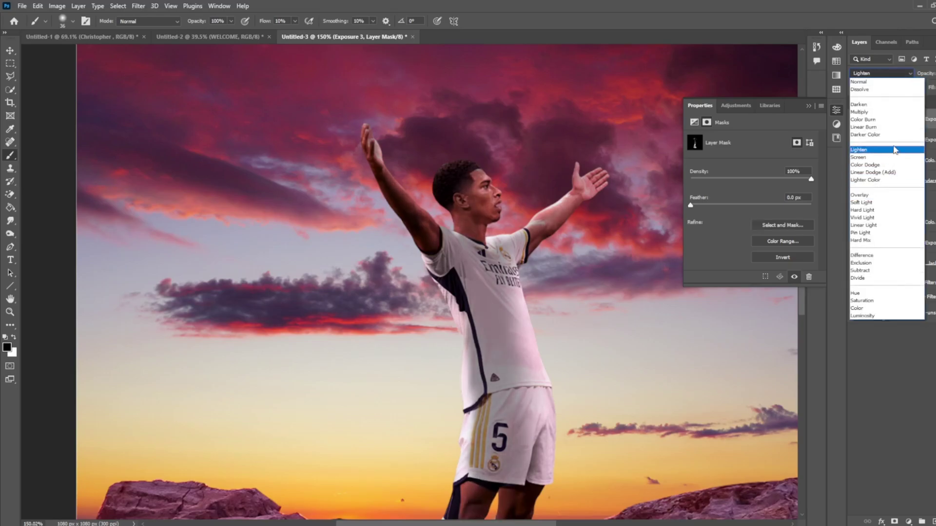
pyautogui.click(870, 186)
pyautogui.scroll(-3, 313, 453)
pyautogui.hscroll(3, 313, 454)
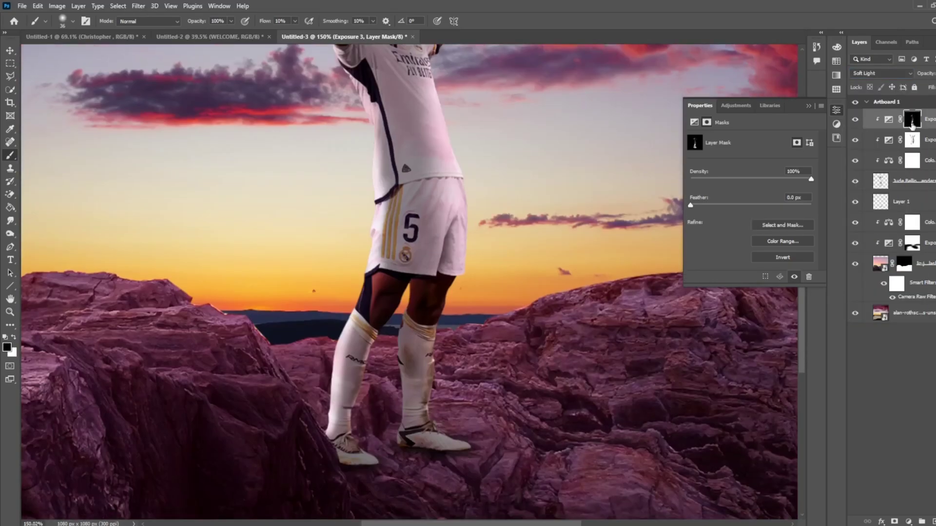
# Paint white on the sock in the exposure mask and lower exposure to about -8.33.
pyautogui.click(911, 140)
pyautogui.press('x')
pyautogui.hotkey('ctrl', '0')
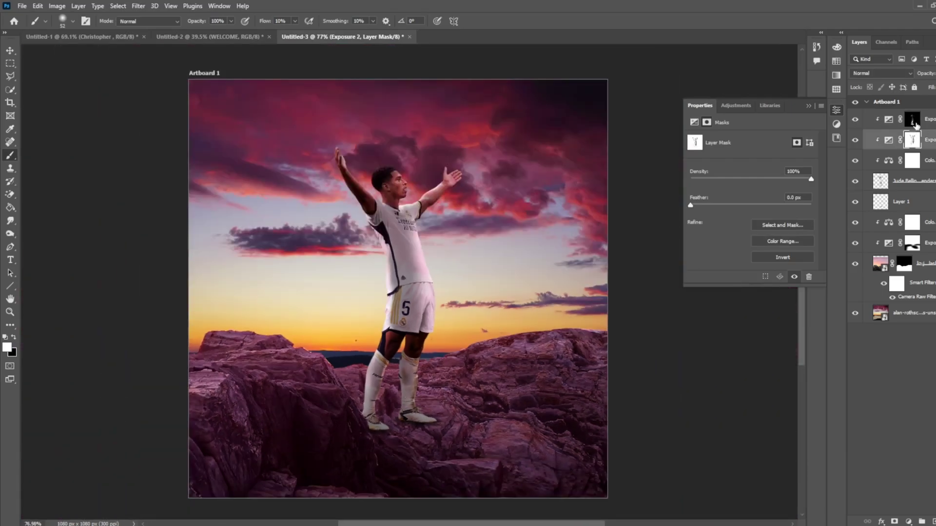
pyautogui.click(912, 119)
pyautogui.scroll(5, 522, 387)
pyautogui.scroll(3, 522, 386)
pyautogui.moveTo(251, 340); pyautogui.dragTo(244, 502)
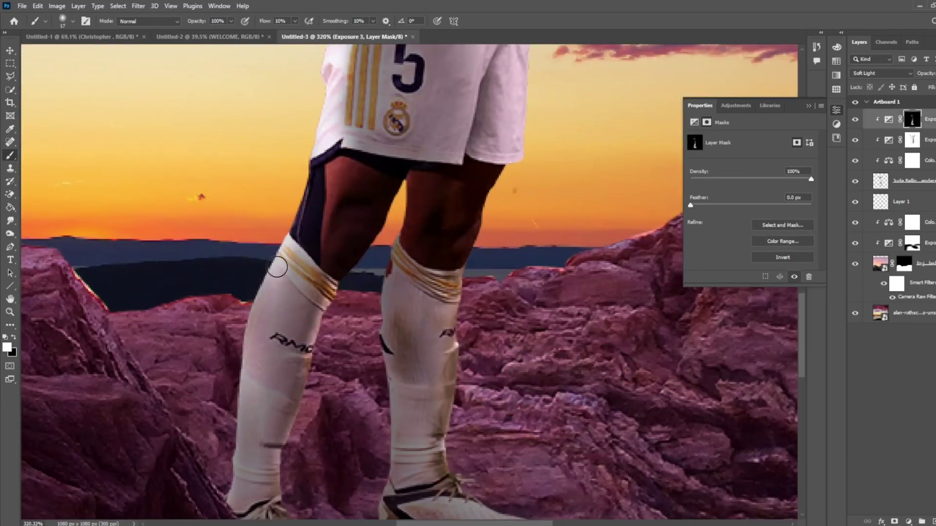
pyautogui.hotkey('ctrl', '0')
pyautogui.press('x')
pyautogui.click(888, 120)
pyautogui.moveTo(716, 164); pyautogui.dragTo(707, 164)
pyautogui.scroll(-3, 381, 251)
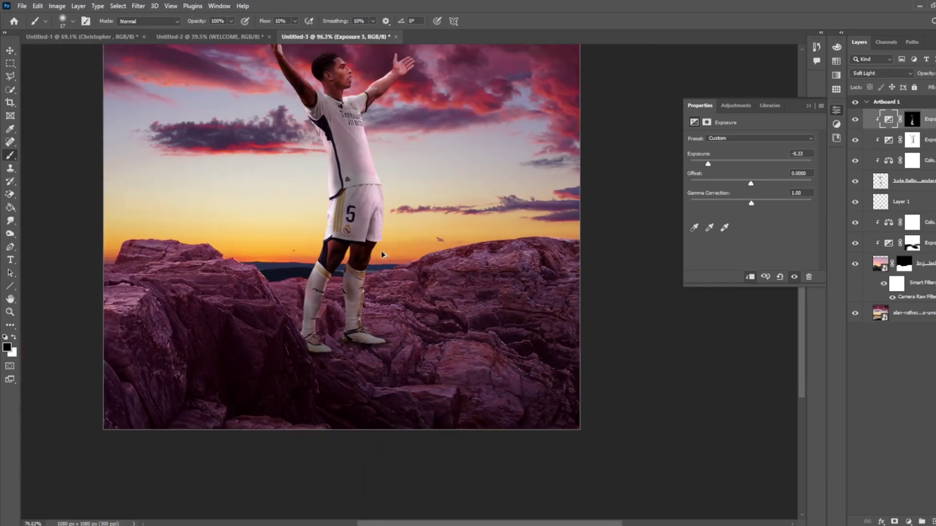
# Add a pink-orange Gradient Map with inverted mask in Screen mode, moved above the bottom photo.
pyautogui.scroll(-3, 248, 186)
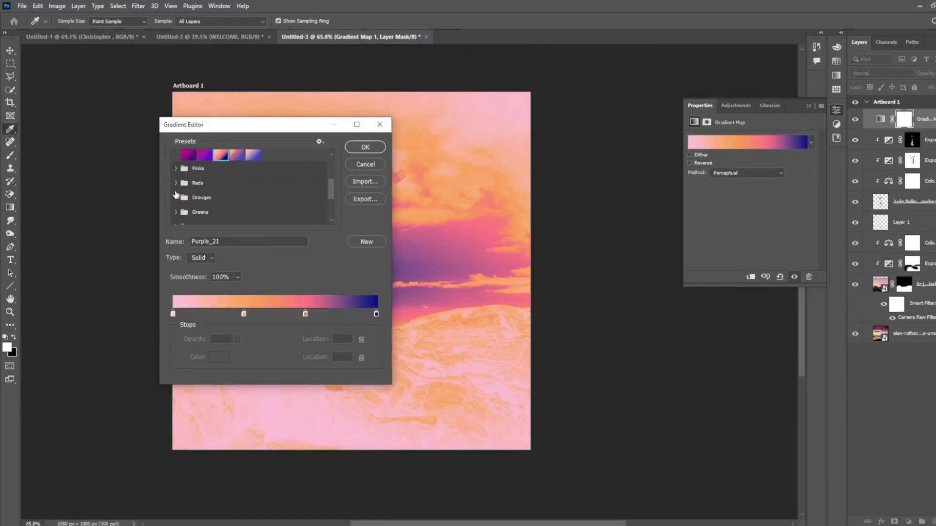
pyautogui.click(175, 198)
pyautogui.scroll(-2, 249, 195)
pyautogui.click(302, 184)
pyautogui.click(365, 146)
pyautogui.press('g')
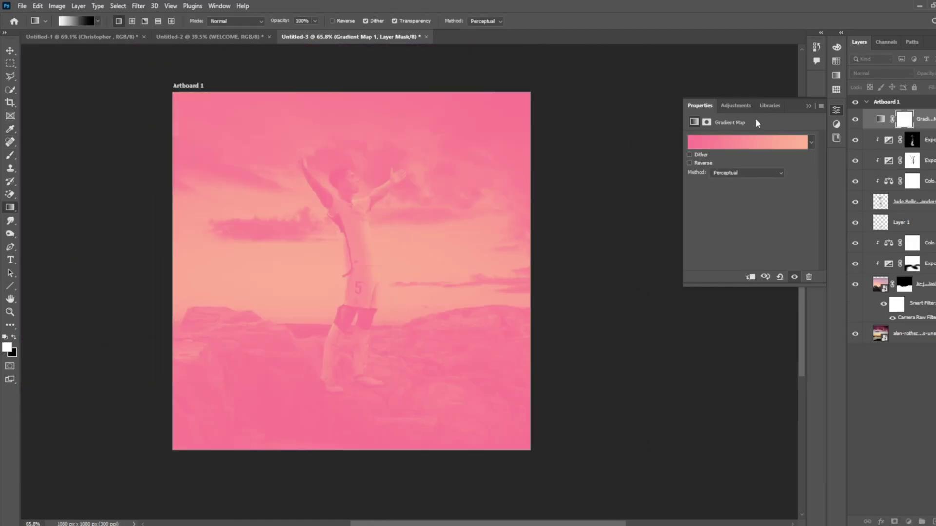
pyautogui.hotkey('ctrl', 'i')
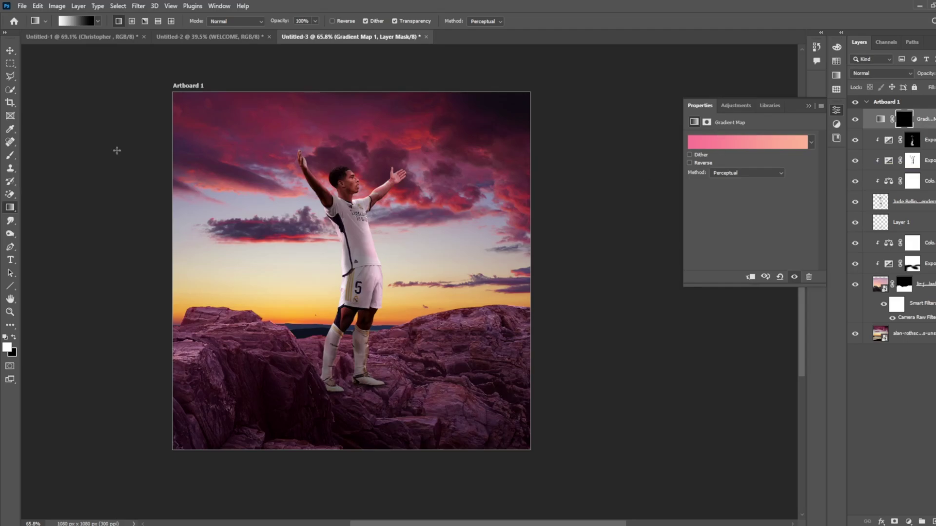
pyautogui.press('b')
pyautogui.hotkey('shift', 'alt', 's')
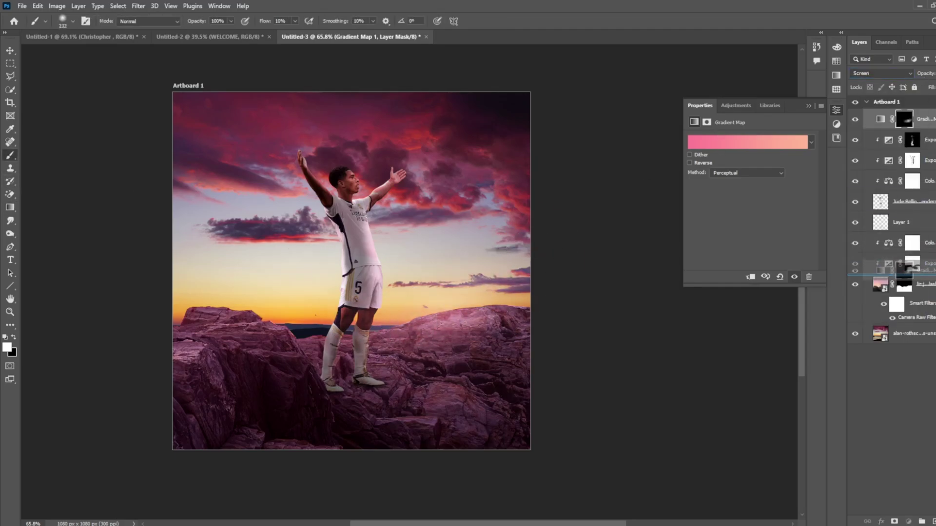
pyautogui.moveTo(906, 267); pyautogui.dragTo(916, 324)
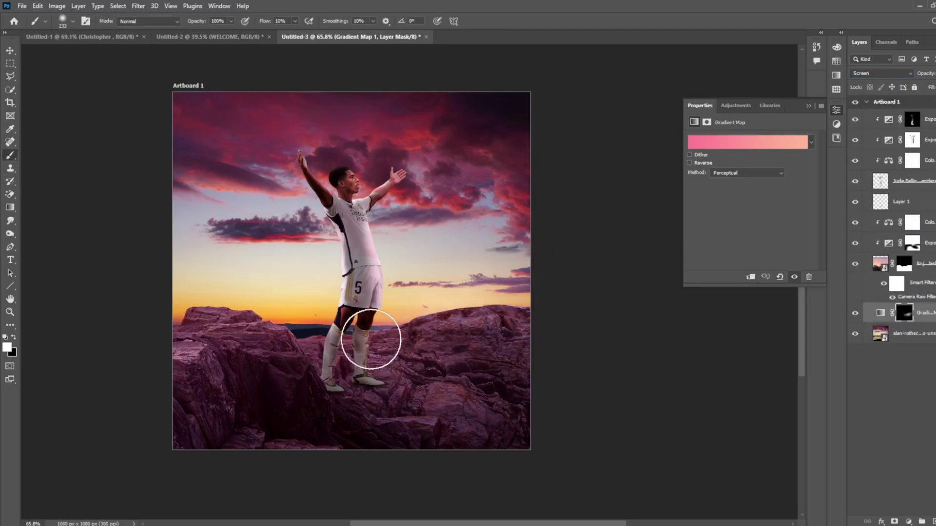
# Set the gradient map's stops to bright orange and magenta.
pyautogui.click(778, 138)
pyautogui.moveTo(313, 126); pyautogui.dragTo(591, 127)
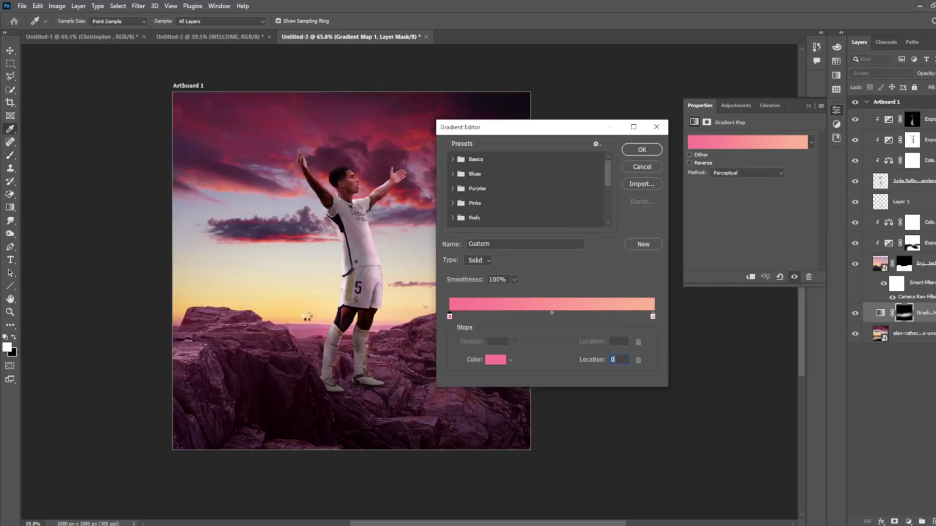
pyautogui.doubleClick(451, 317)
pyautogui.moveTo(565, 468)
pyautogui.mouseDown()
pyautogui.moveTo(552, 451)
pyautogui.moveTo(553, 377)
pyautogui.mouseUp()
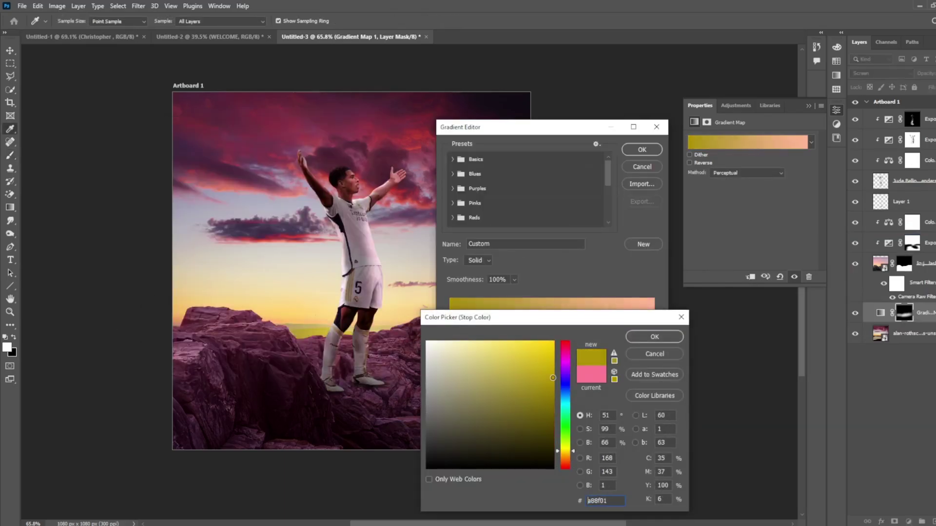
pyautogui.moveTo(568, 454); pyautogui.dragTo(568, 460)
pyautogui.moveTo(547, 359); pyautogui.dragTo(514, 342)
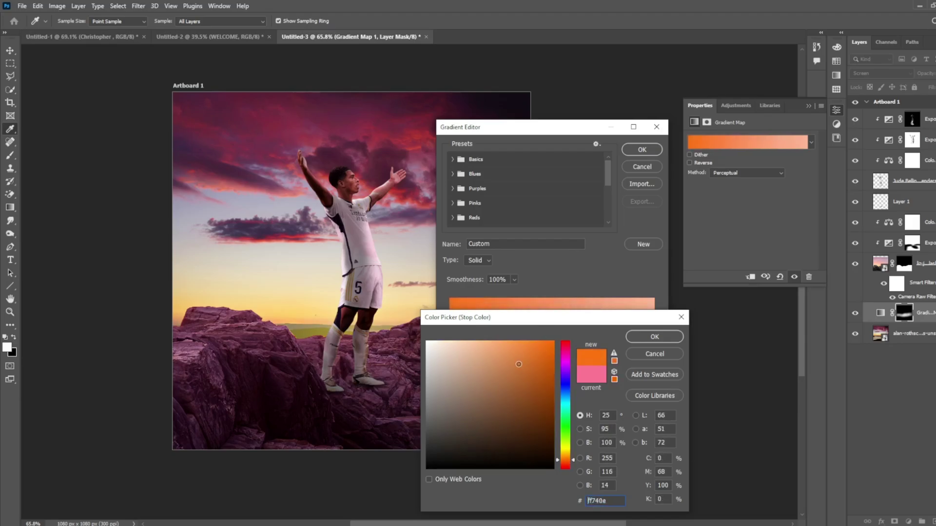
pyautogui.click(655, 337)
pyautogui.doubleClick(652, 317)
pyautogui.moveTo(567, 380); pyautogui.dragTo(554, 342)
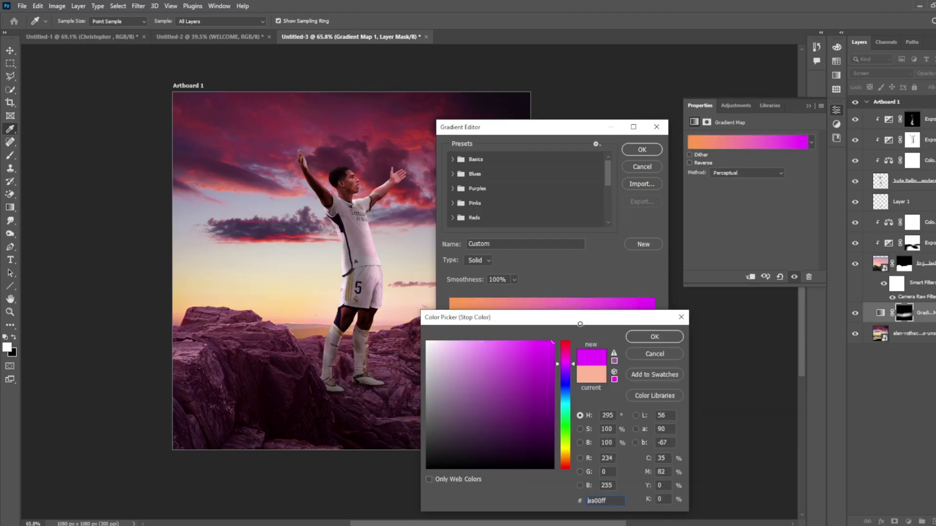
pyautogui.click(655, 337)
pyautogui.click(644, 149)
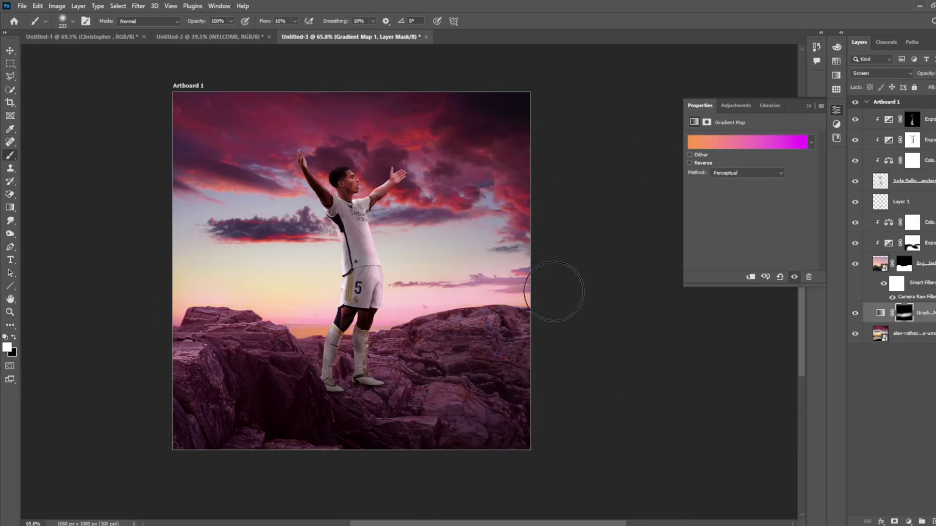
# Duplicate the gradient map, mask out the left-rock glow, and sample a maroon from the image.
pyautogui.moveTo(899, 290); pyautogui.dragTo(928, 220)
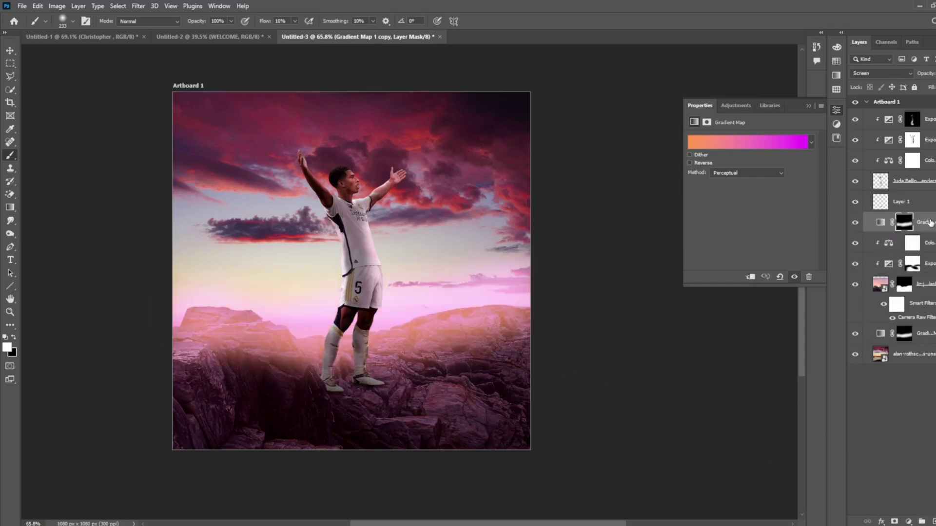
pyautogui.moveTo(206, 340); pyautogui.dragTo(472, 325)
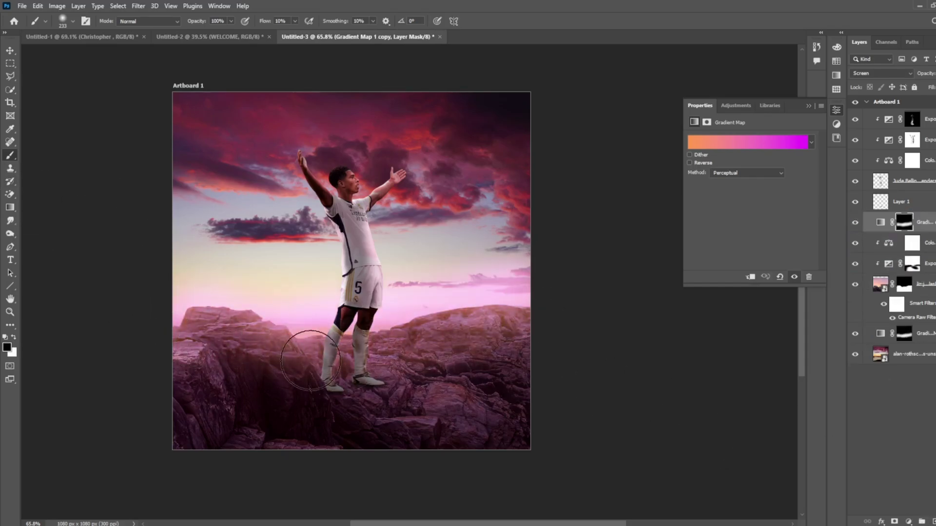
pyautogui.click(748, 142)
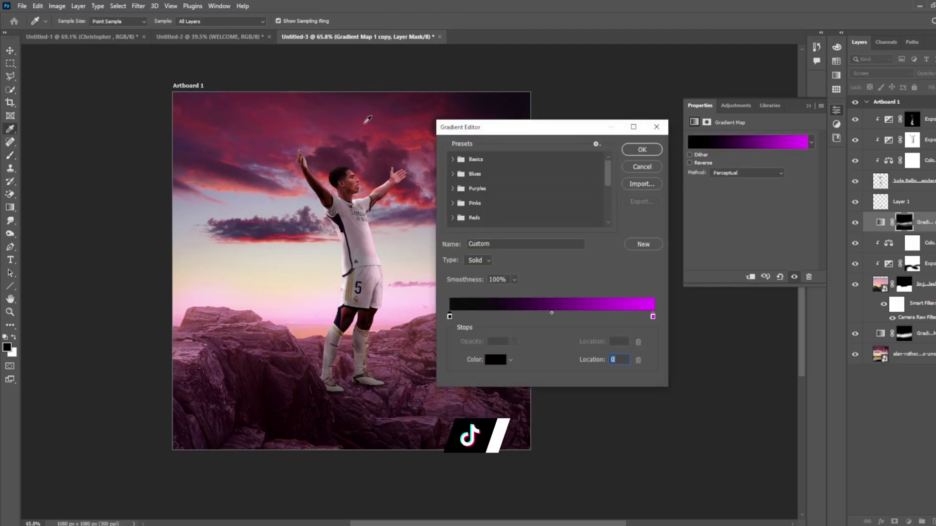
pyautogui.press('Escape')
pyautogui.hotkey('alt', ',')
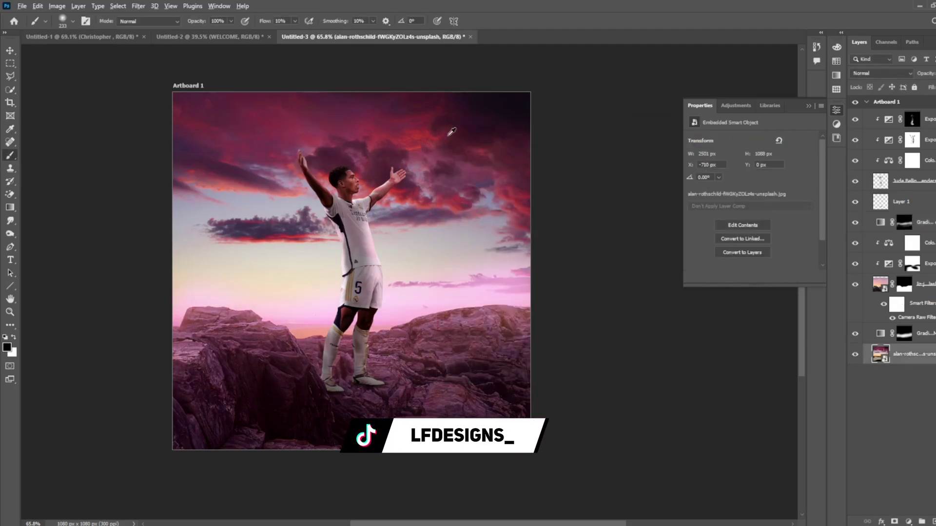
pyautogui.keyDown('alt'); pyautogui.click(346, 116); pyautogui.keyUp('alt')
# Set the lower gradient map's left stop to maroon, then mask its glow over the rocks in black.
pyautogui.click(902, 335)
pyautogui.click(748, 142)
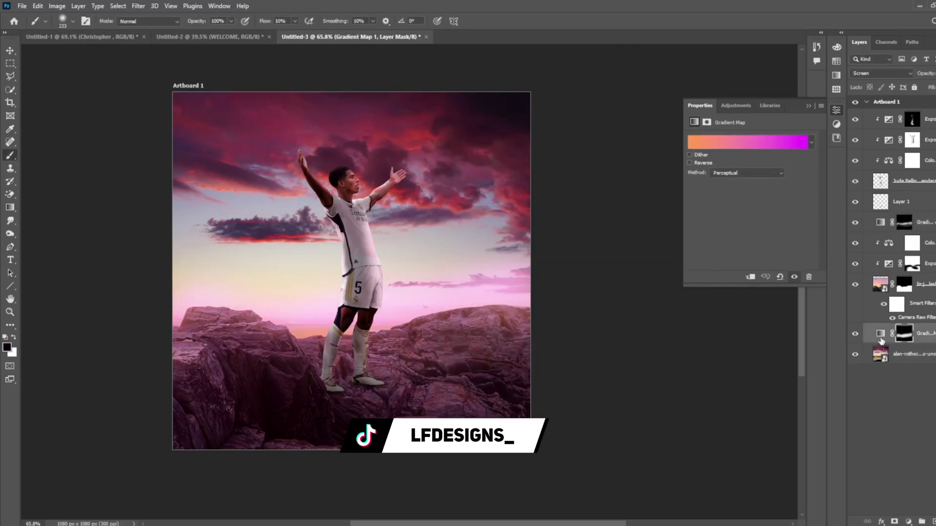
pyautogui.click(449, 315)
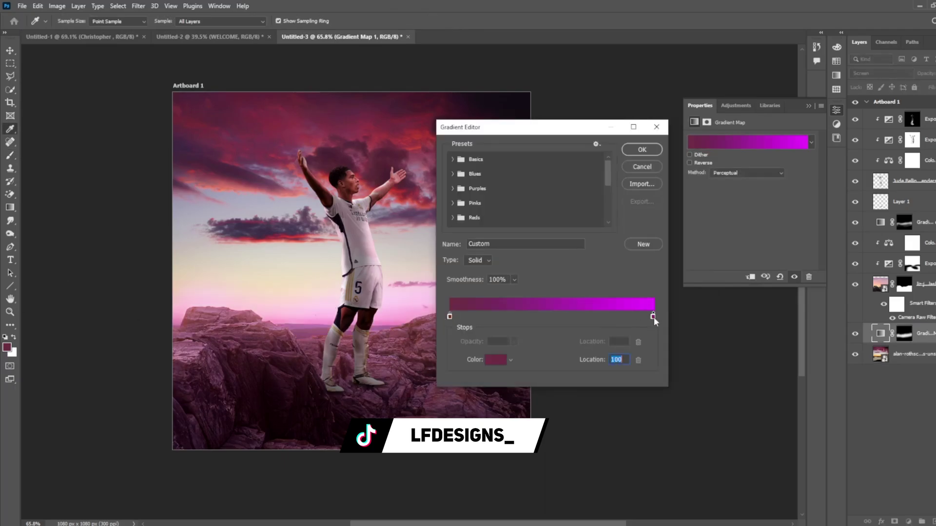
pyautogui.doubleClick(653, 317)
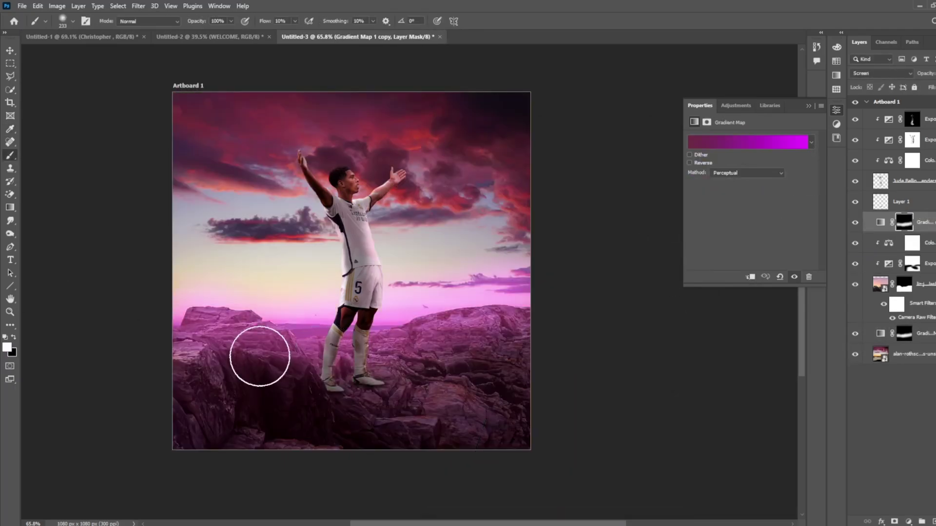
pyautogui.moveTo(259, 355)
pyautogui.mouseDown()
pyautogui.moveTo(367, 389)
pyautogui.moveTo(299, 380)
pyautogui.moveTo(202, 344)
pyautogui.mouseUp()
pyautogui.press('x')
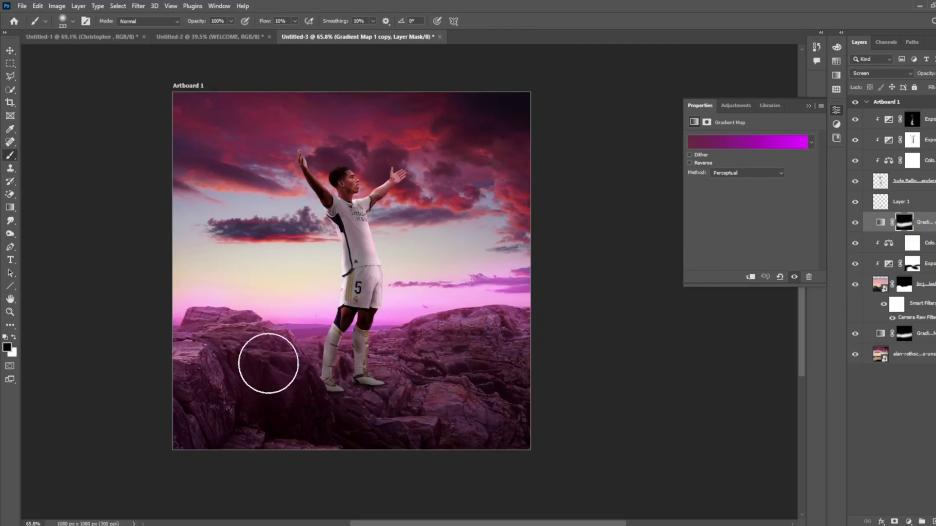
# Change the upper gradient map's end colour and confirm the gradient.
pyautogui.click(794, 143)
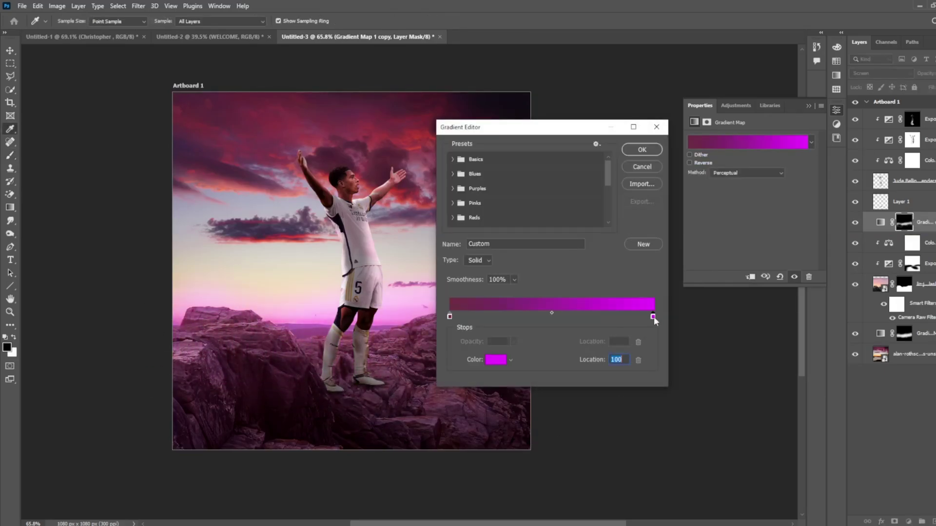
pyautogui.click(654, 316)
pyautogui.click(496, 359)
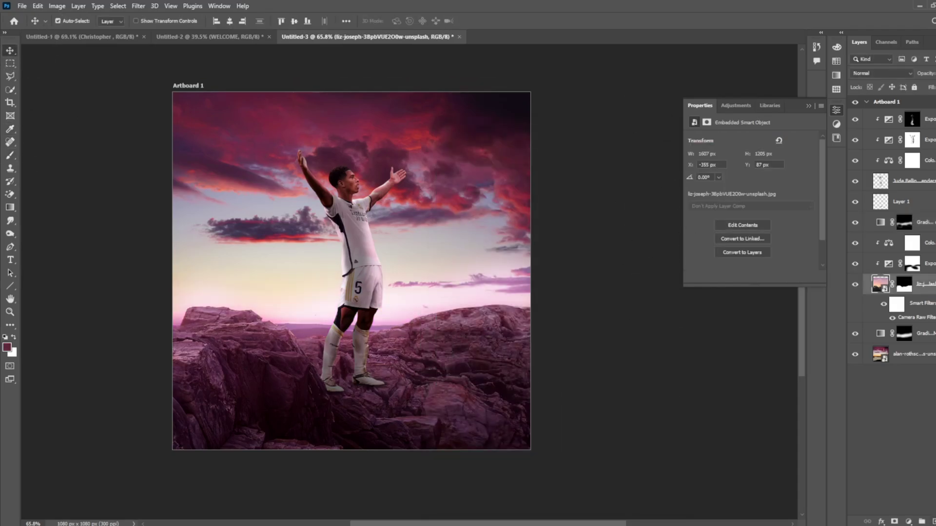
# Add an exposure adjustment clipped to the rock photo with an inverted black mask, ready to paint white.
pyautogui.moveTo(922, 268); pyautogui.dragTo(916, 288)
pyautogui.hotkey('ctrl', 'i')
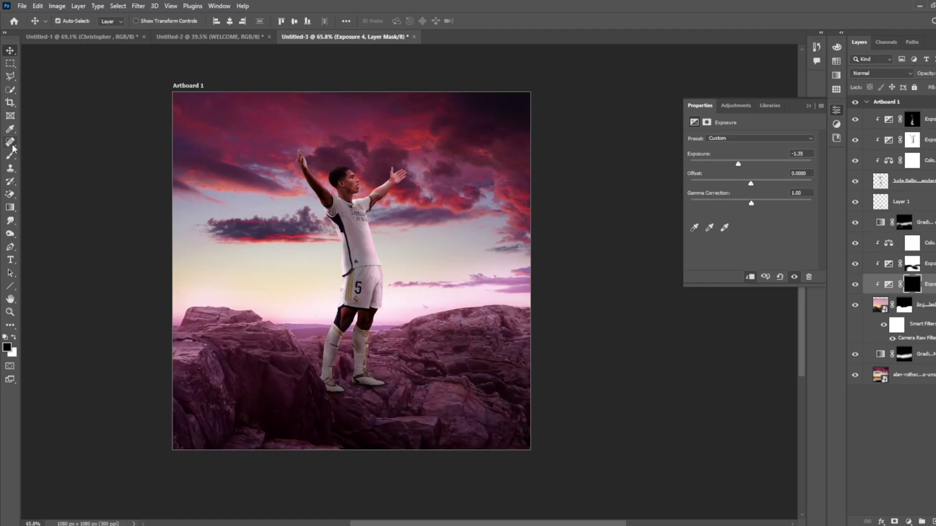
pyautogui.press('b')
pyautogui.scroll(3, 193, 365)
pyautogui.press('x')
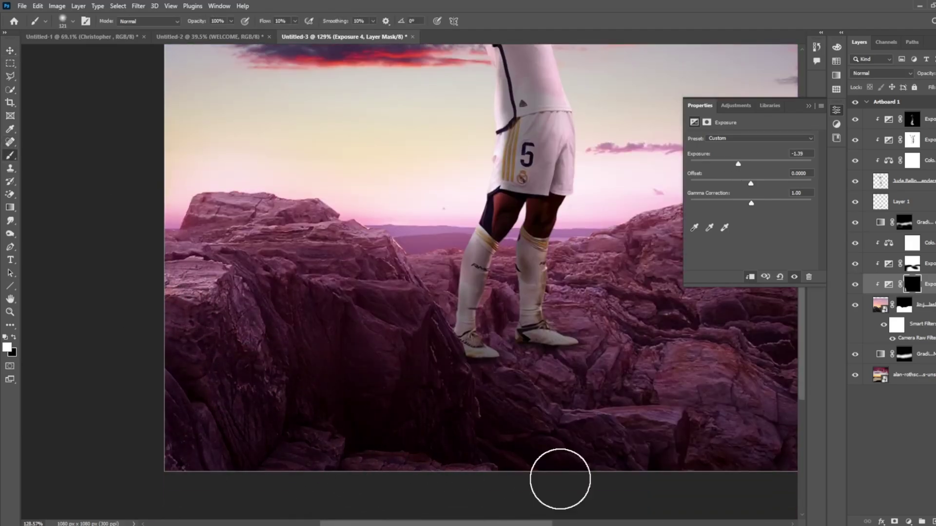
pyautogui.hscroll(3, 634, 488)
pyautogui.hscroll(2, 682, 462)
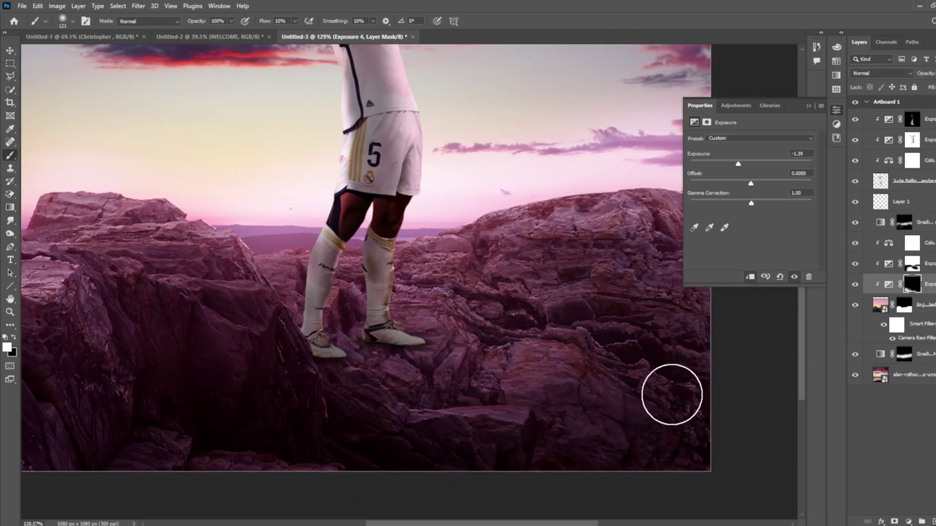
pyautogui.hotkey('ctrl', '0')
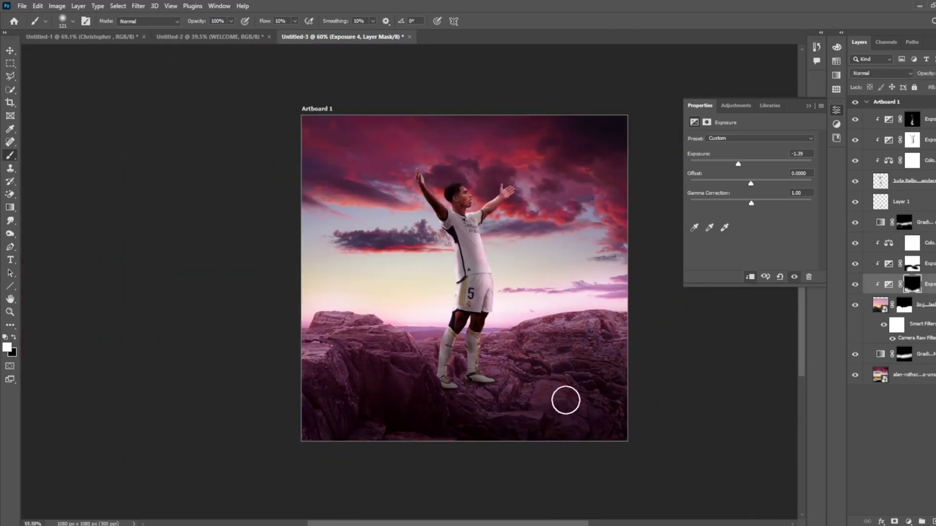
# Add a second exposure adjustment at +1.72 with its mask inverted to hide it.
pyautogui.hotkey('ctrl', 'j')
pyautogui.moveTo(737, 163); pyautogui.dragTo(766, 164)
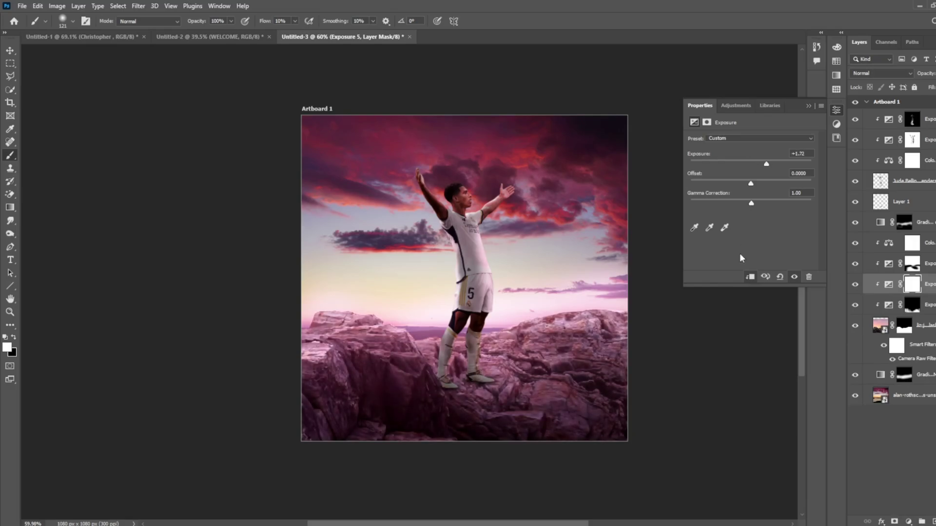
pyautogui.hotkey('ctrl', 'i')
pyautogui.scroll(5, 452, 337)
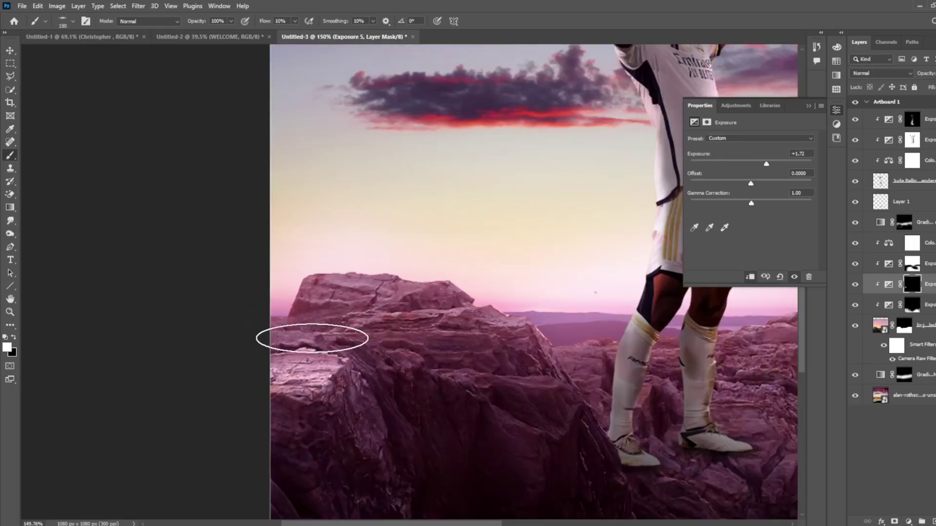
pyautogui.hscroll(5, 578, 335)
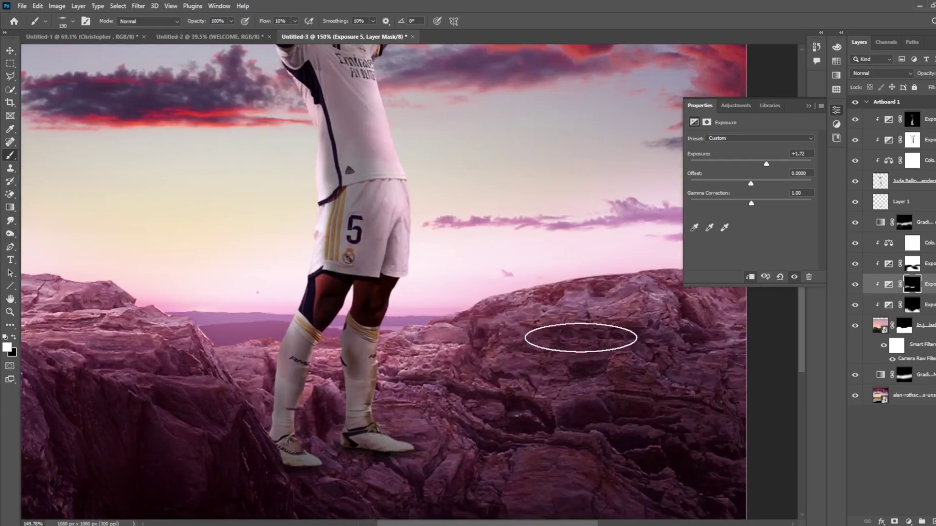
pyautogui.hscroll(4, 595, 355)
pyautogui.hotkey('ctrl', '0')
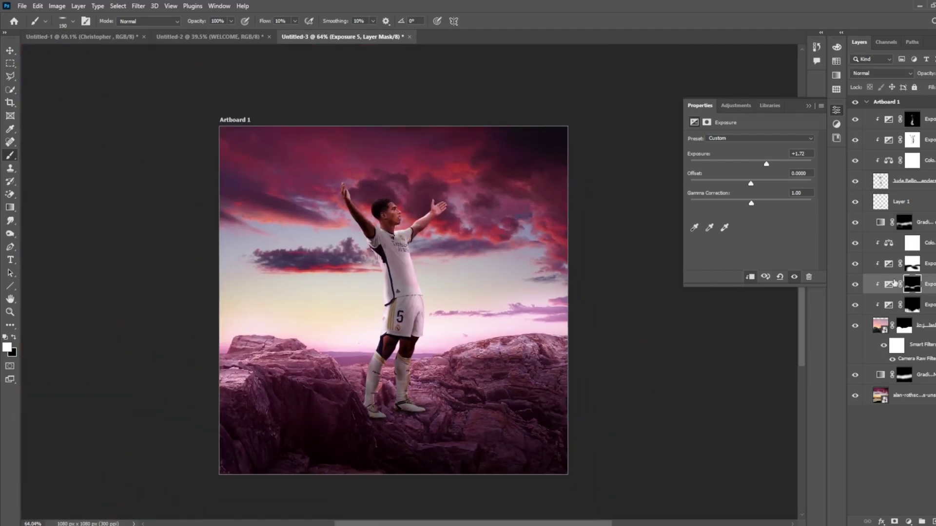
# Reset the exposure to zero, hide it, move it one slot lower, and select the bottom photo.
pyautogui.moveTo(764, 165); pyautogui.dragTo(750, 163)
pyautogui.click(855, 285)
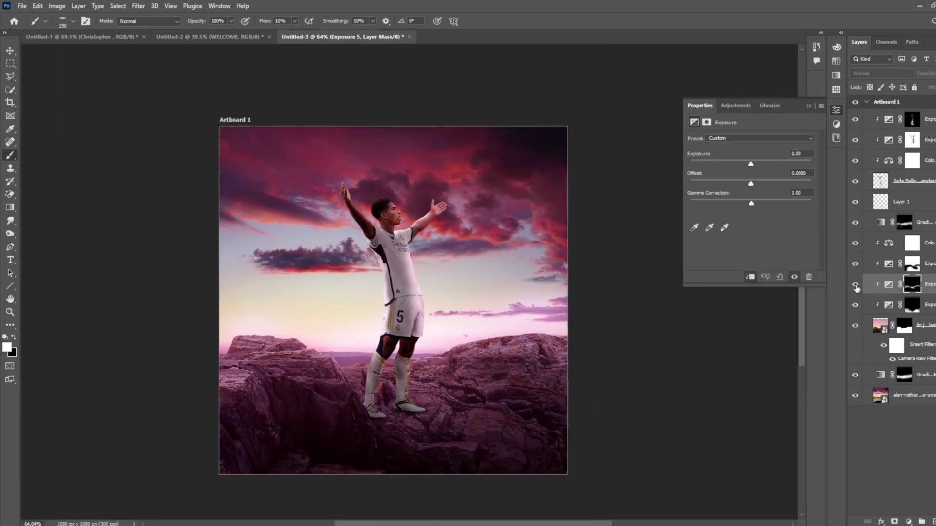
pyautogui.moveTo(906, 308); pyautogui.dragTo(907, 314)
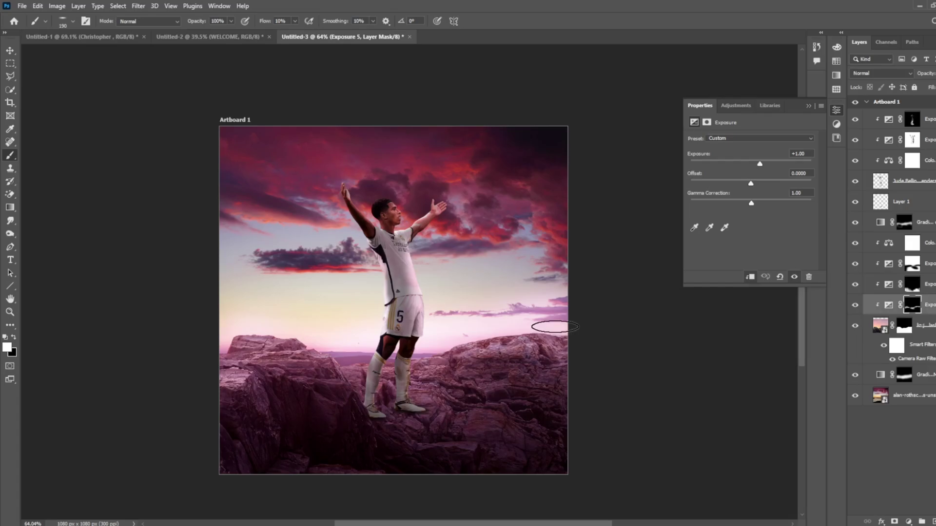
pyautogui.scroll(-1, 542, 324)
pyautogui.click(14, 53)
pyautogui.click(907, 396)
# Apply a 5 px Blur Gallery Field Blur to the bottom background photo, then select the rock layer's mask.
pyautogui.click(138, 6)
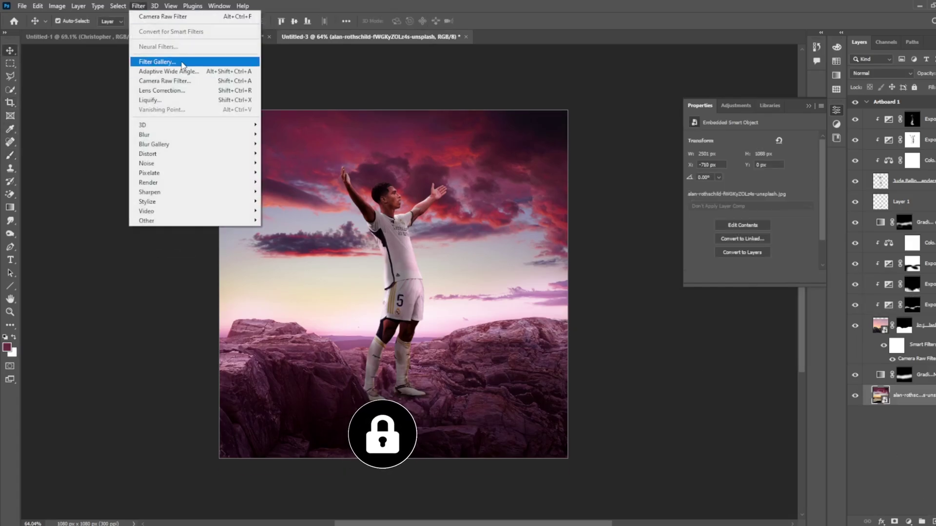
pyautogui.click(191, 70)
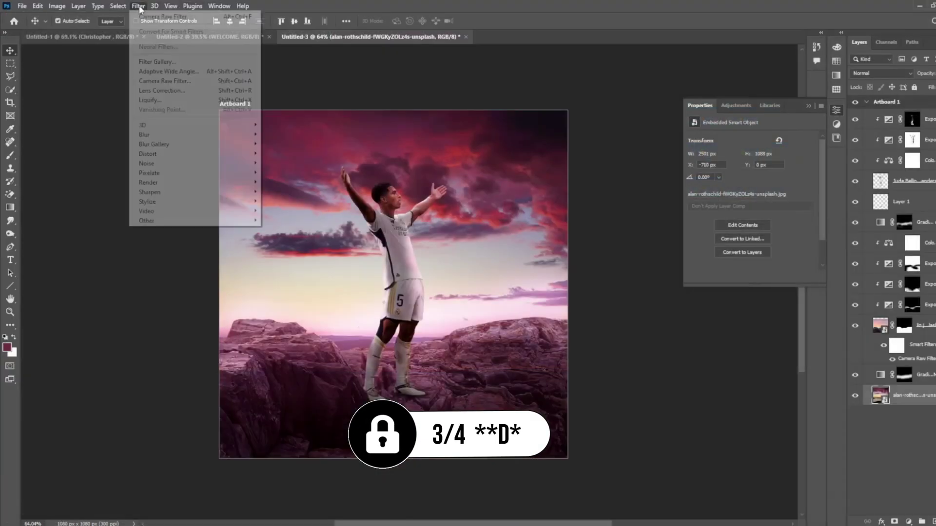
pyautogui.click(272, 142)
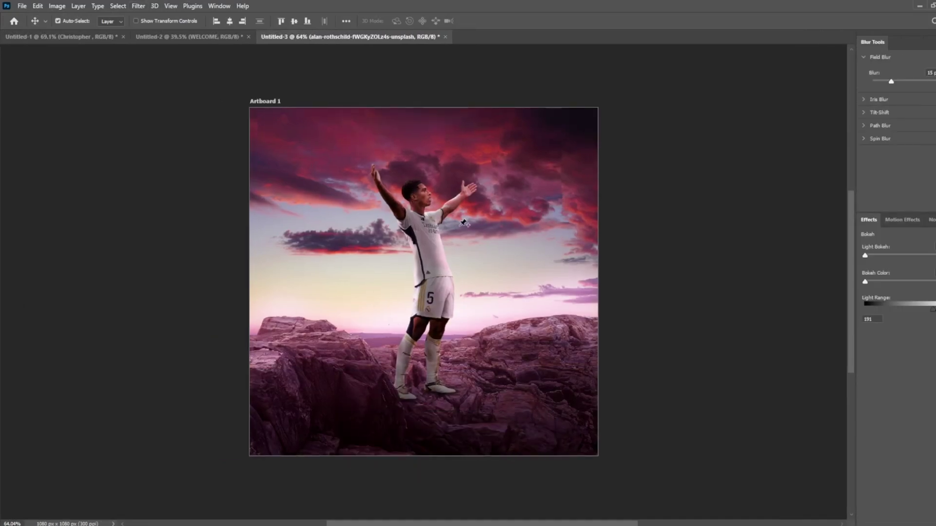
pyautogui.moveTo(432, 277)
pyautogui.mouseDown()
pyautogui.moveTo(426, 294)
pyautogui.moveTo(434, 275)
pyautogui.mouseUp()
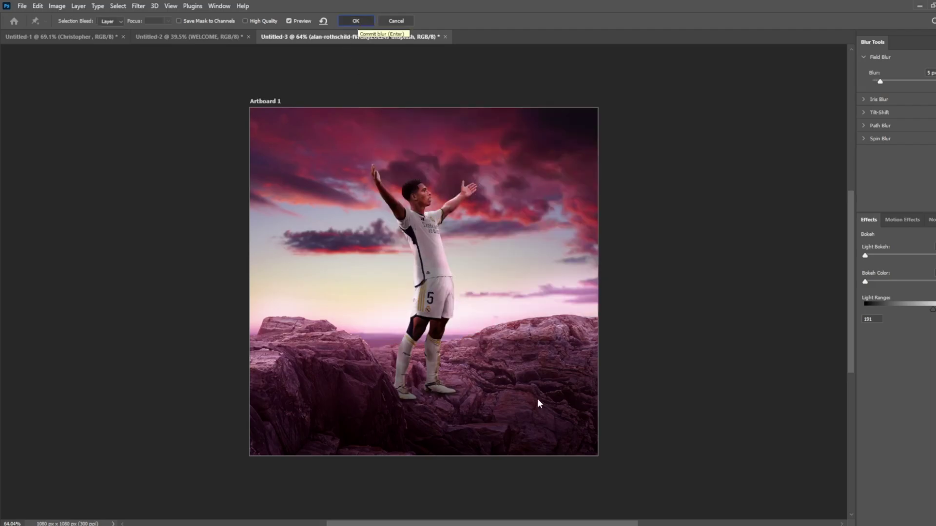
pyautogui.click(904, 325)
pyautogui.rightClick(904, 325)
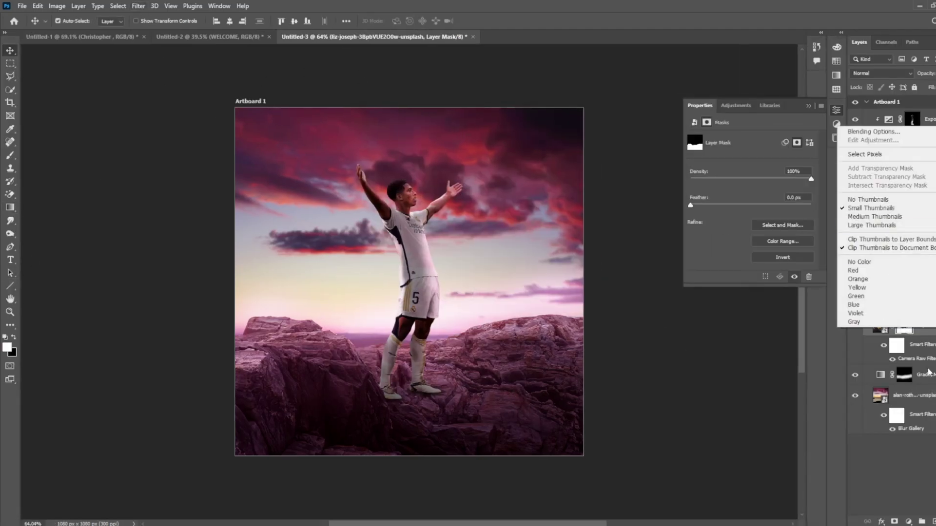
# Apply a 5 px Field Blur to the rock layer and select its smart filter mask for painting.
pyautogui.click(881, 326)
pyautogui.click(138, 6)
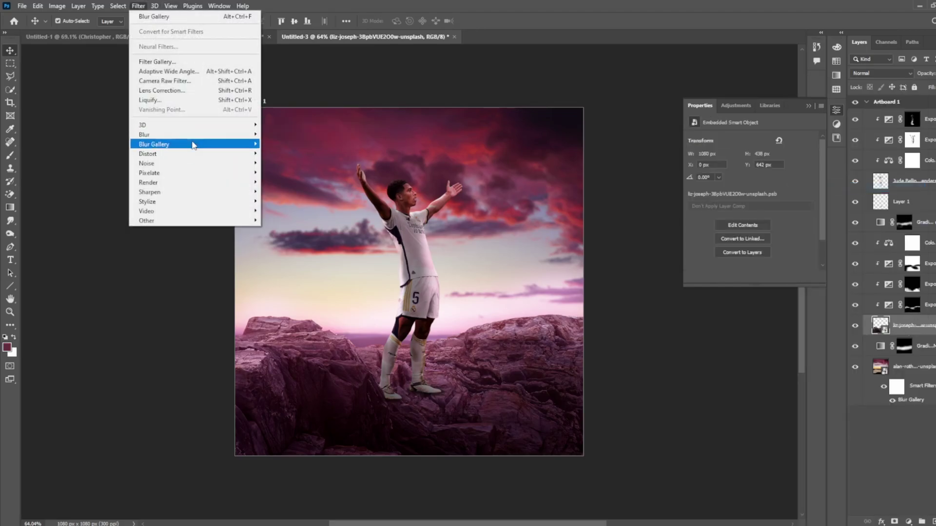
pyautogui.click(282, 143)
pyautogui.moveTo(432, 287); pyautogui.dragTo(434, 278)
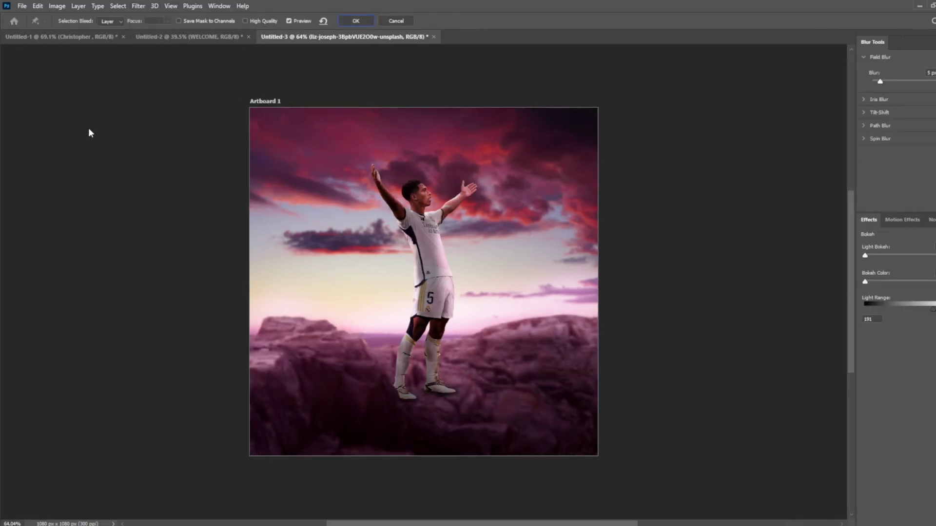
pyautogui.click(897, 345)
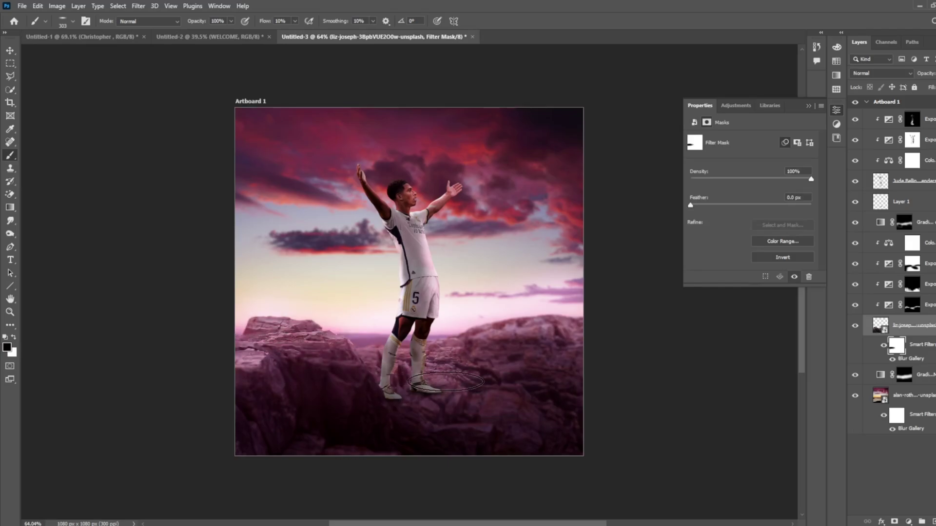
pyautogui.scroll(-2, 370, 349)
pyautogui.scroll(4, 381, 399)
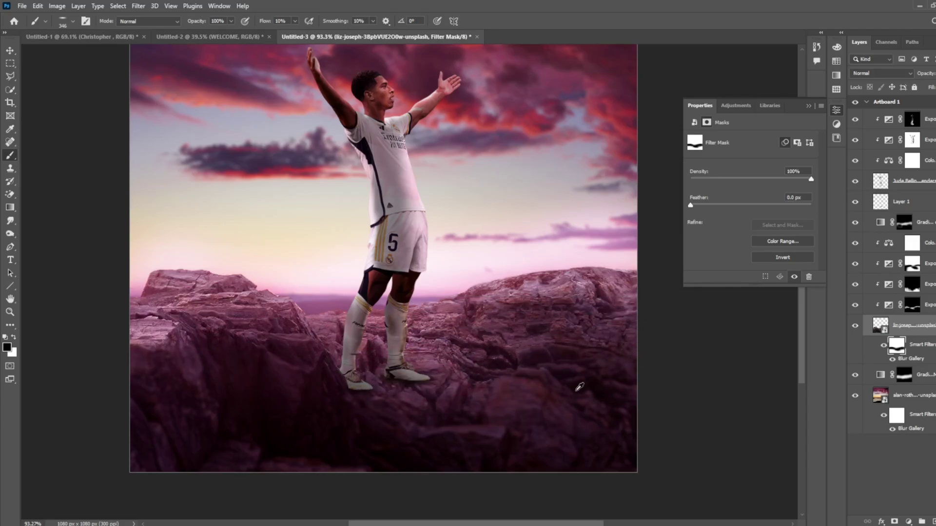
pyautogui.scroll(-1, 577, 341)
# Select the player layers and scale them down slightly.
pyautogui.click(911, 119)
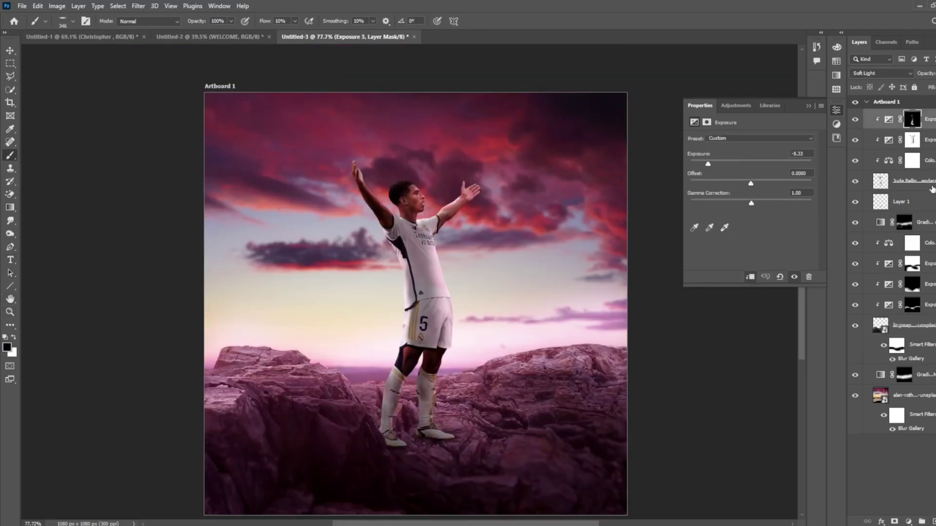
pyautogui.keyDown('shift'); pyautogui.click(906, 201); pyautogui.keyUp('shift')
pyautogui.hotkey('ctrl', 't')
pyautogui.moveTo(424, 144); pyautogui.dragTo(424, 153)
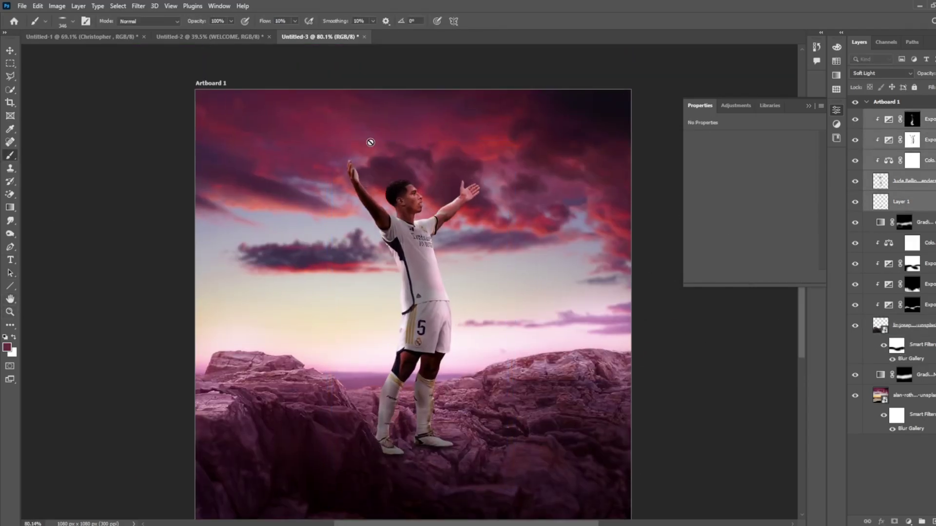
pyautogui.press('Return')
# Select the gradient map layer and ready the brush with white and black colours.
pyautogui.click(911, 120)
pyautogui.click(911, 140)
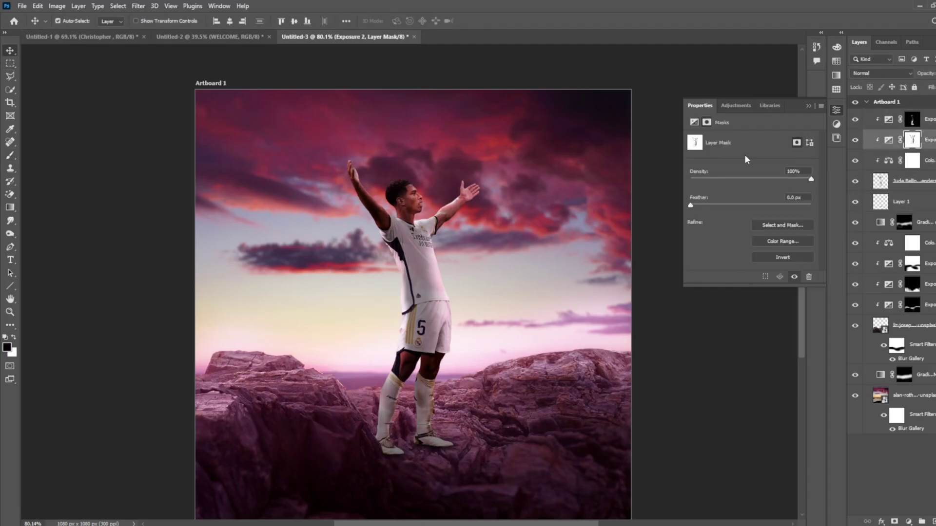
pyautogui.scroll(-1, 430, 366)
pyautogui.scroll(1, 430, 367)
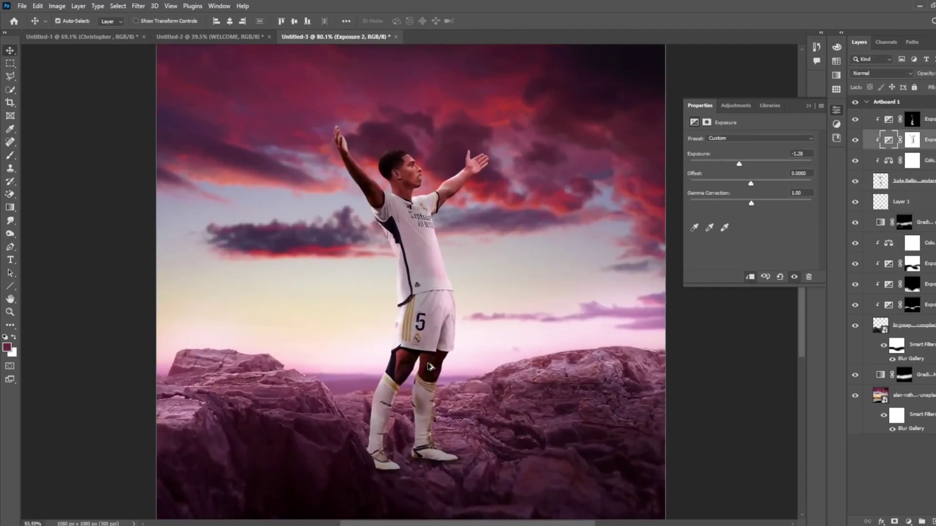
pyautogui.scroll(-1, 430, 366)
pyautogui.click(903, 222)
pyautogui.click(747, 142)
pyautogui.click(656, 128)
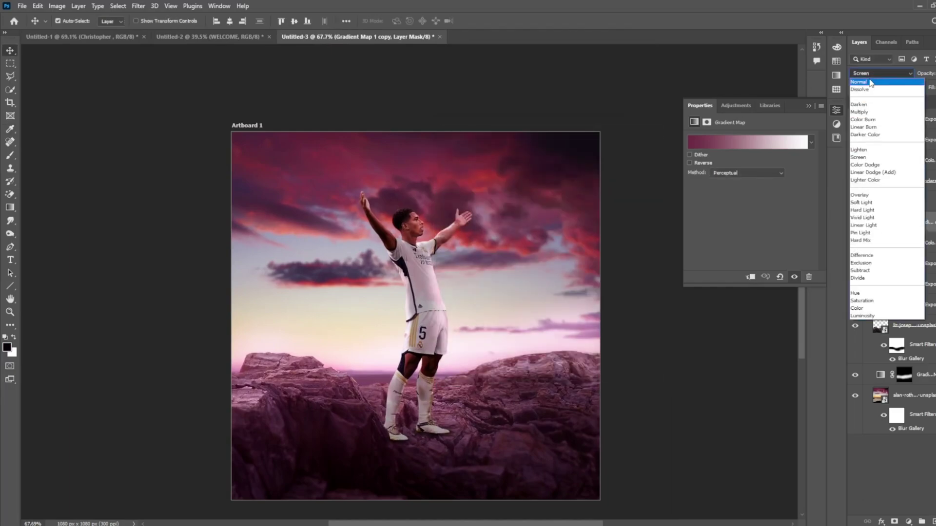
pyautogui.press('b')
pyautogui.press('x')
# Recolour the gradient map's left stop using a basic gradient preset and confirm.
pyautogui.click(778, 146)
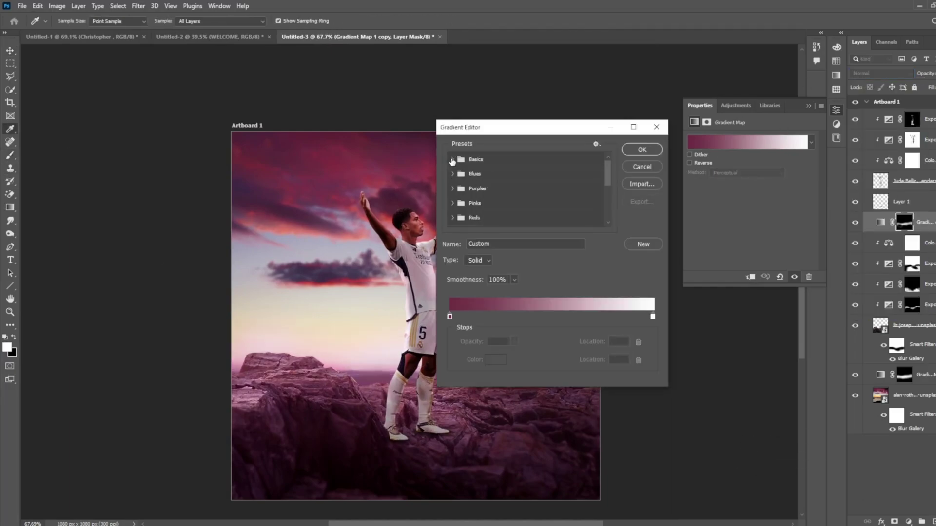
pyautogui.doubleClick(449, 316)
pyautogui.click(655, 352)
pyautogui.click(483, 176)
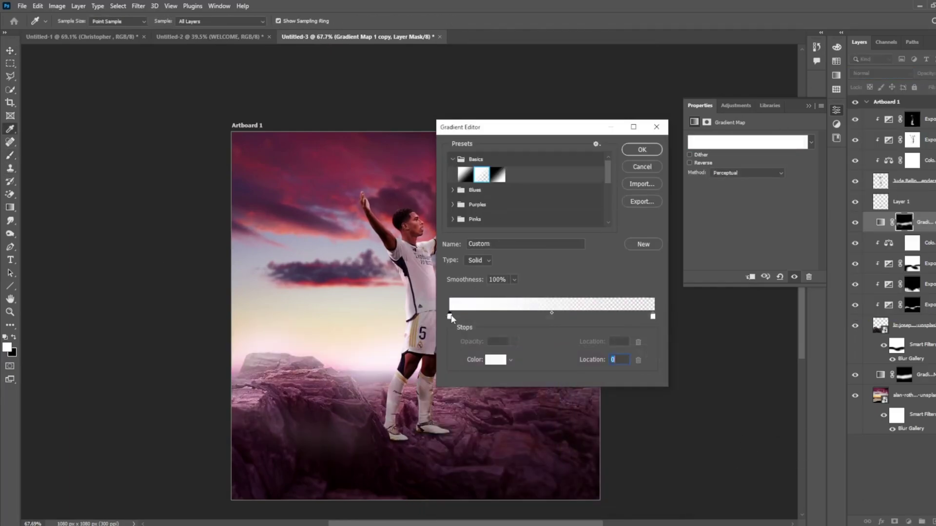
pyautogui.click(496, 360)
pyautogui.click(653, 335)
pyautogui.click(641, 149)
# Apply the dark red gradient preset to the lower gradient map.
pyautogui.click(883, 380)
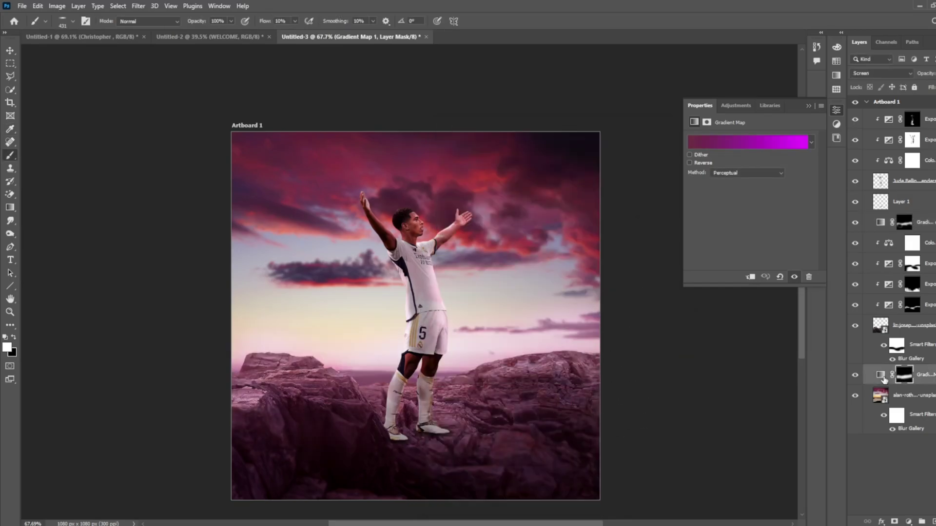
pyautogui.click(762, 143)
pyautogui.click(445, 155)
pyautogui.click(487, 172)
pyautogui.click(646, 146)
# Set the lower gradient map to Screen blending and select all layers.
pyautogui.rightClick(310, 301)
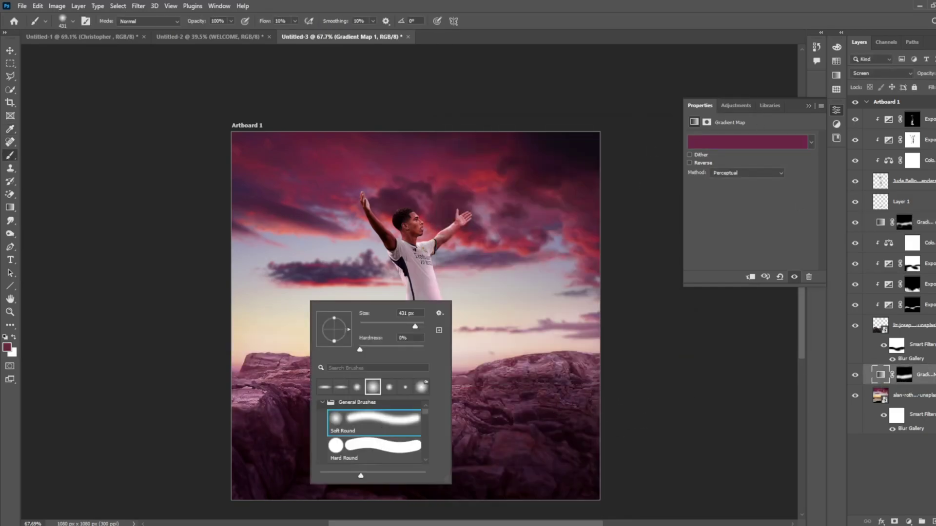
pyautogui.click(904, 374)
pyautogui.rightClick(327, 343)
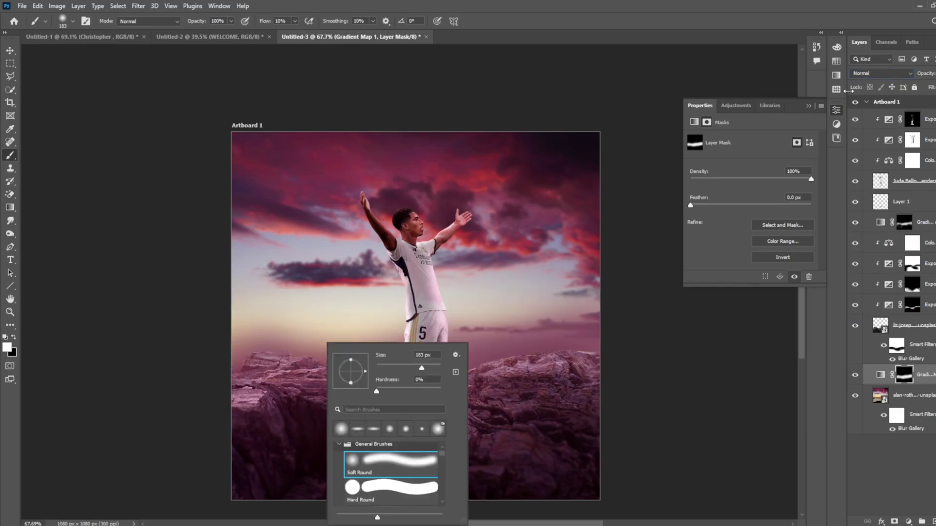
pyautogui.click(881, 73)
pyautogui.click(872, 156)
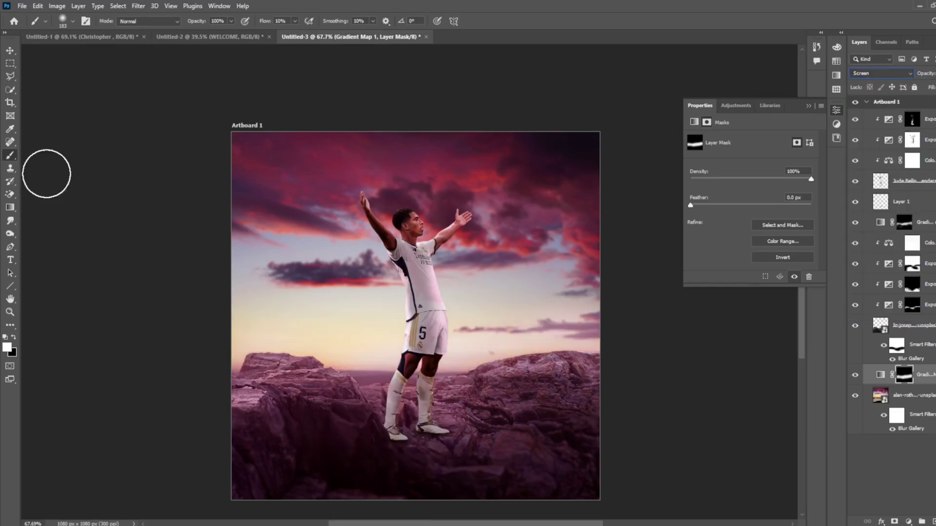
pyautogui.press('v')
pyautogui.hotkey('ctrl', 'alt', 'a')
# Group all layers into Group 1, make a merged copy, and zoom in on the player's shoes.
pyautogui.hotkey('ctrl', 'g')
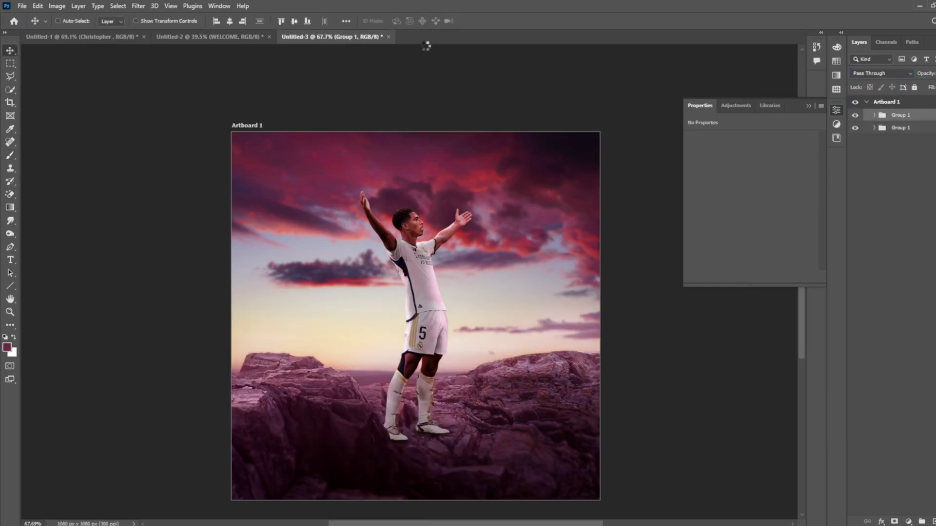
pyautogui.hotkey('ctrl', 'alt', 'e')
pyautogui.rightClick(906, 119)
pyautogui.click(828, 253)
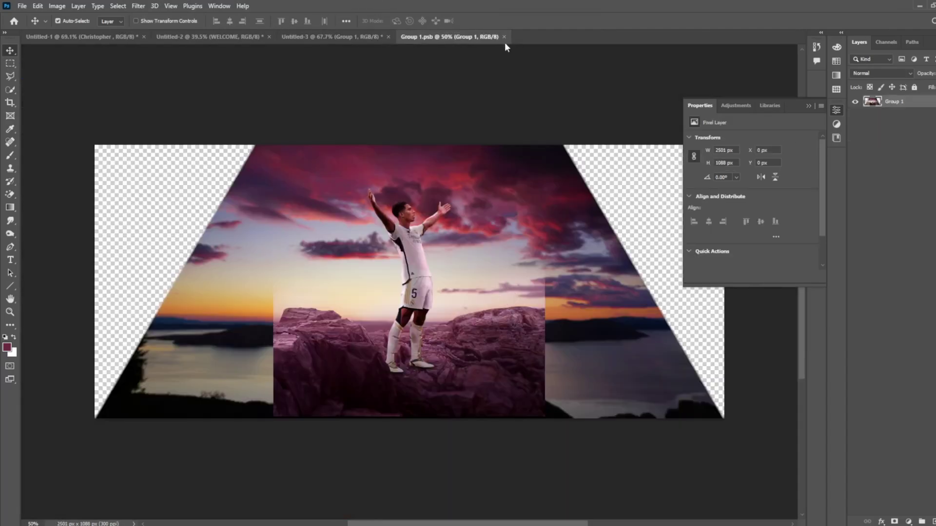
pyautogui.click(504, 37)
pyautogui.hotkey('ctrl', 'z')
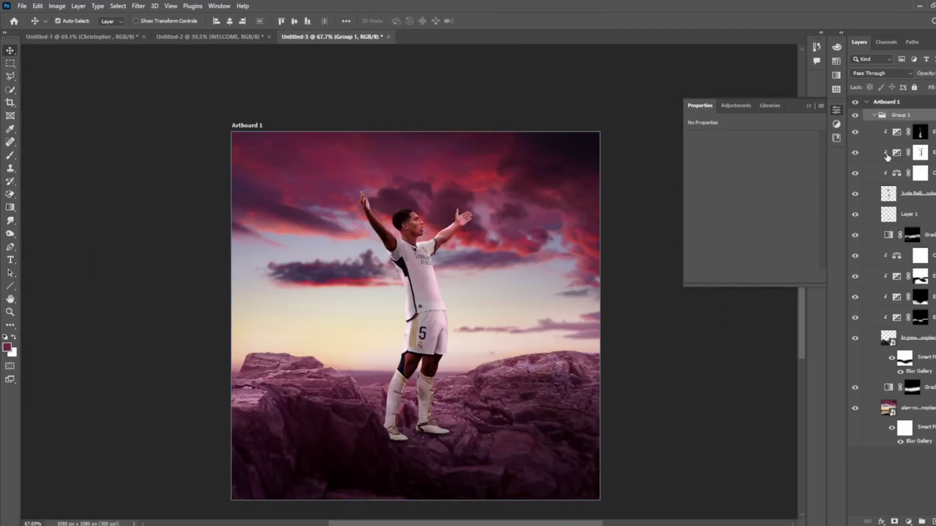
pyautogui.scroll(5, 398, 329)
# Paint soft black shadows under both shoes on a new layer clipped to the shoes.
pyautogui.hotkey('ctrl', 'shift', 'alt', 'n')
pyautogui.press('b')
pyautogui.press('d')
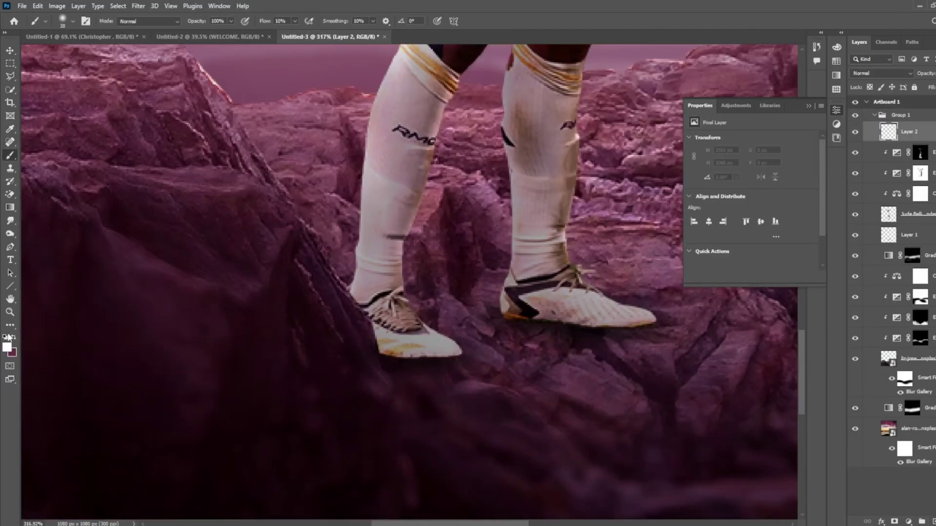
pyautogui.moveTo(443, 372)
pyautogui.mouseDown()
pyautogui.moveTo(376, 375)
pyautogui.moveTo(497, 381)
pyautogui.moveTo(689, 349)
pyautogui.mouseUp()
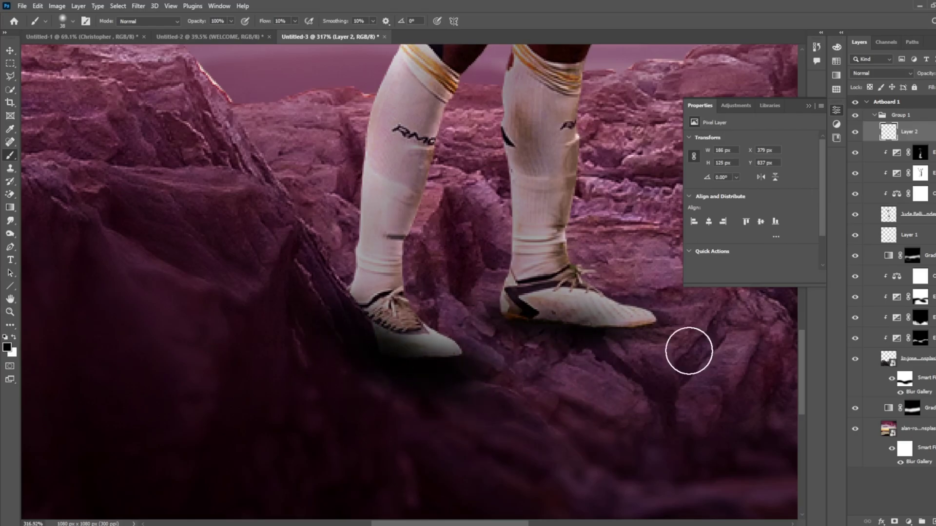
pyautogui.hotkey('ctrl', 'alt', 'g')
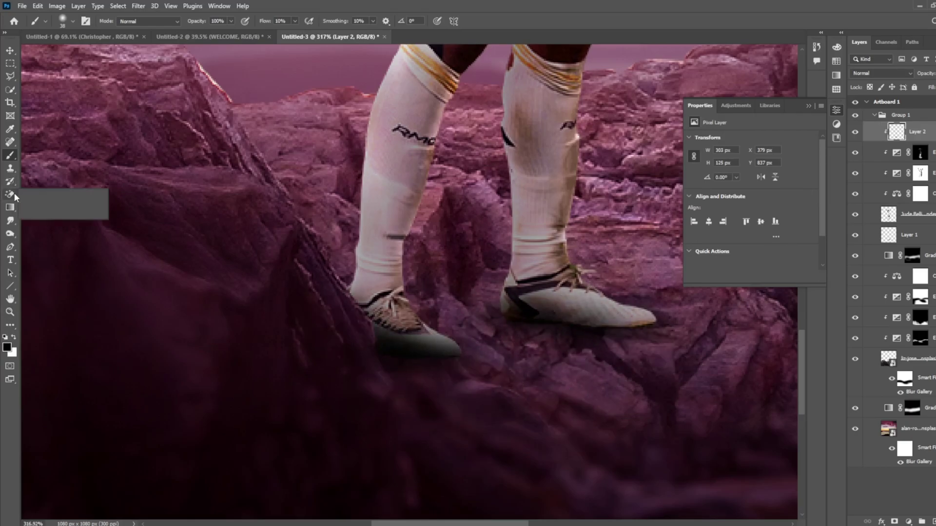
# Erase the dark shadow over the left shoe with a smaller eraser.
pyautogui.click(9, 194)
pyautogui.moveTo(360, 302); pyautogui.dragTo(439, 341)
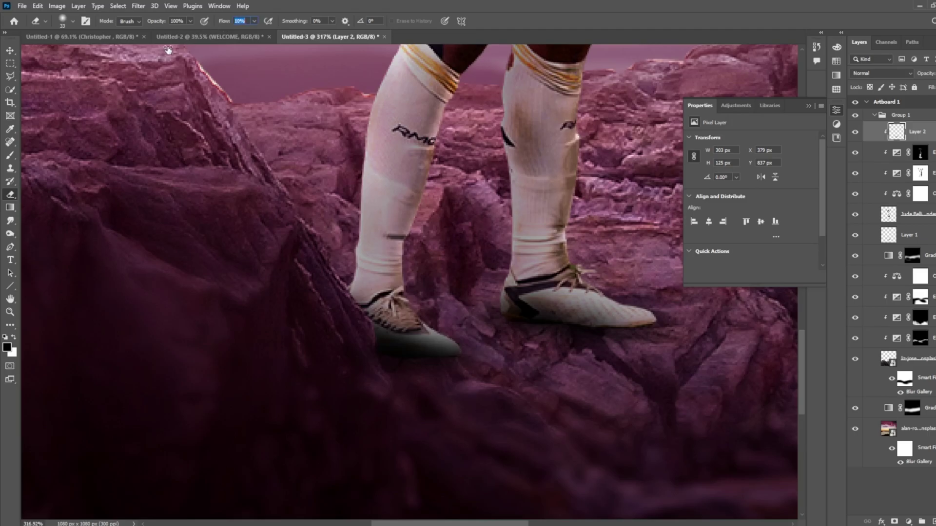
pyautogui.hotkey('shift', '1')
pyautogui.press('b')
pyautogui.scroll(2, 472, 350)
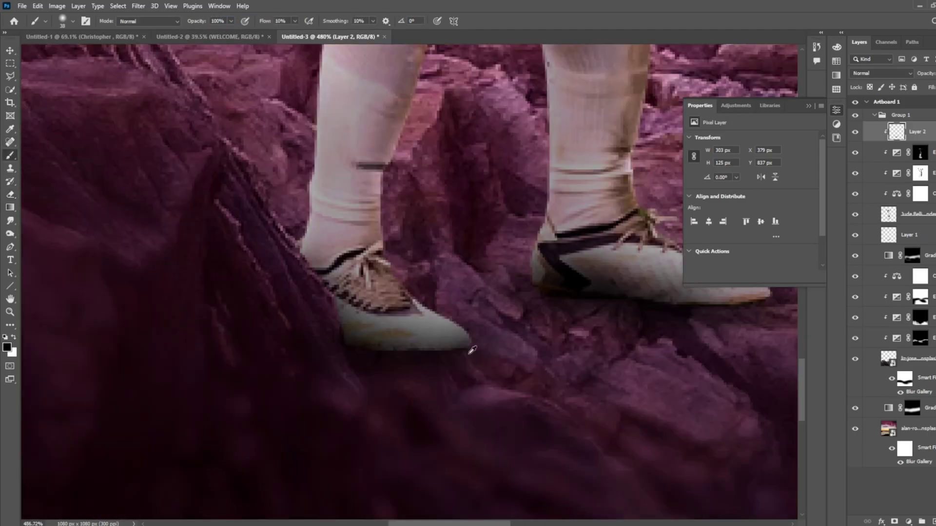
pyautogui.scroll(-1, 486, 347)
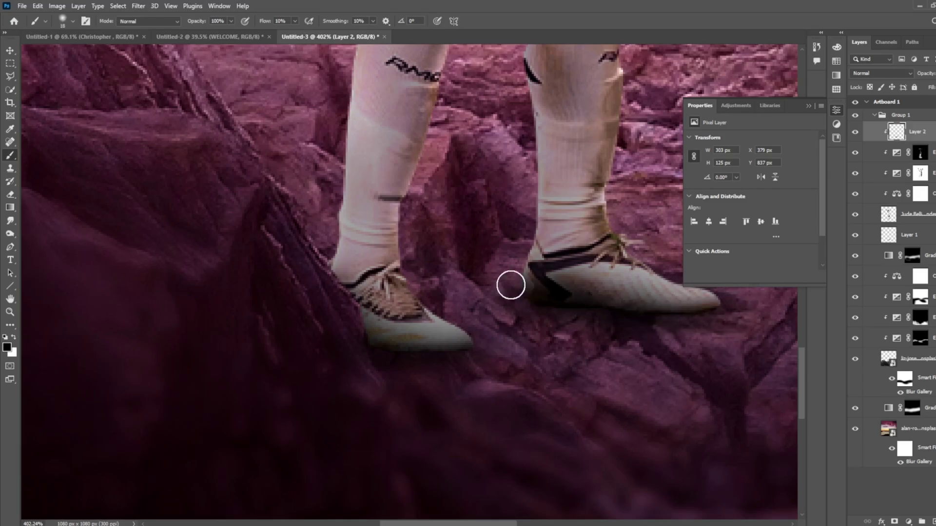
pyautogui.scroll(-5, 511, 285)
pyautogui.scroll(2, 478, 282)
pyautogui.scroll(2, 439, 253)
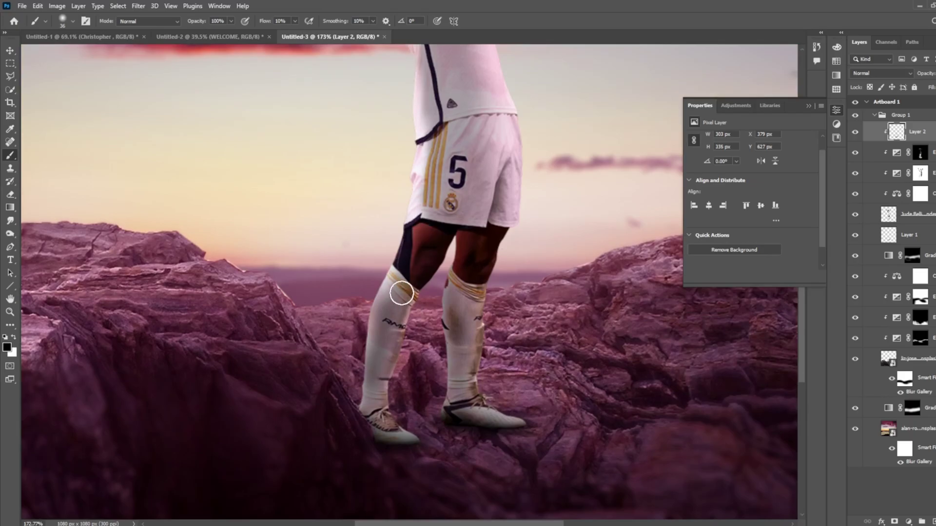
pyautogui.scroll(-1, 405, 273)
pyautogui.scroll(2, 468, 215)
pyautogui.scroll(1, 503, 221)
pyautogui.scroll(2, 461, 225)
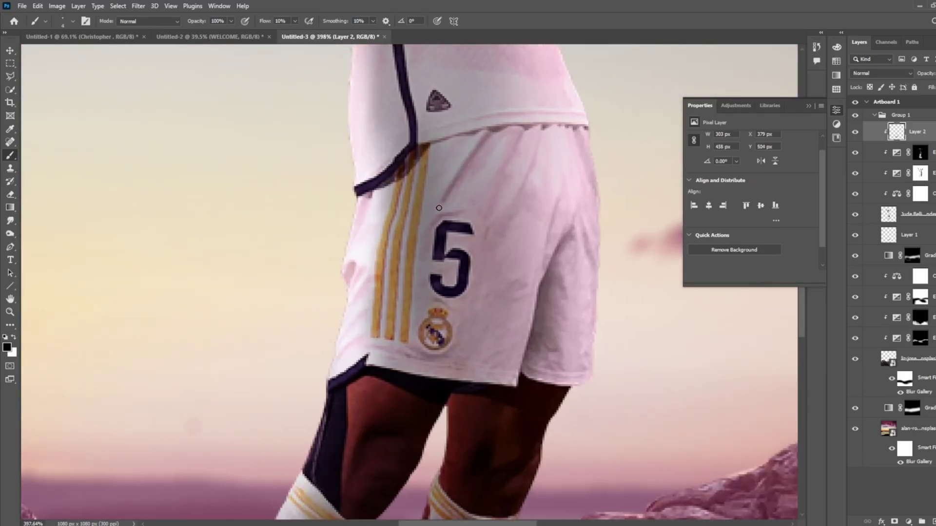
pyautogui.scroll(-2, 483, 239)
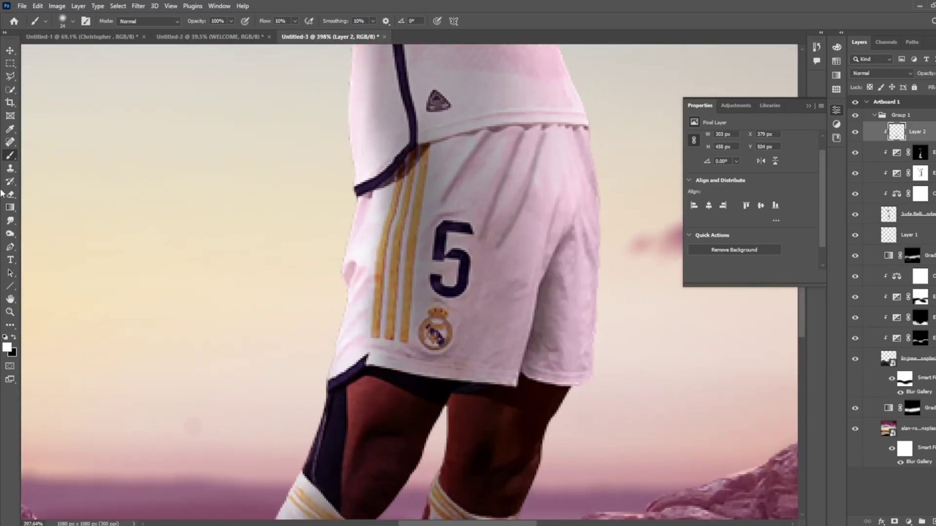
# Paint white shading over the raised hand, then collapse Group 1 and duplicate it.
pyautogui.press('e')
pyautogui.scroll(-2, 501, 226)
pyautogui.scroll(3, 610, 142)
pyautogui.press('v')
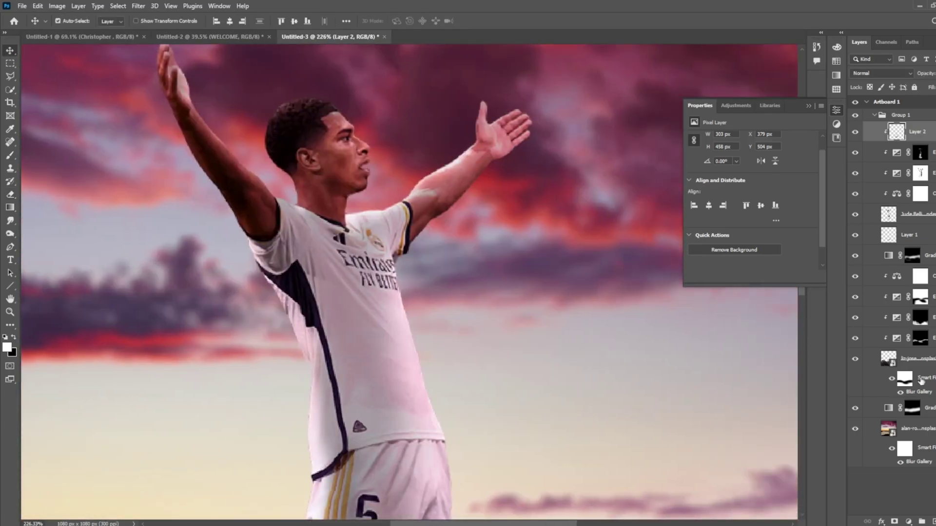
pyautogui.click(909, 522)
pyautogui.click(10, 157)
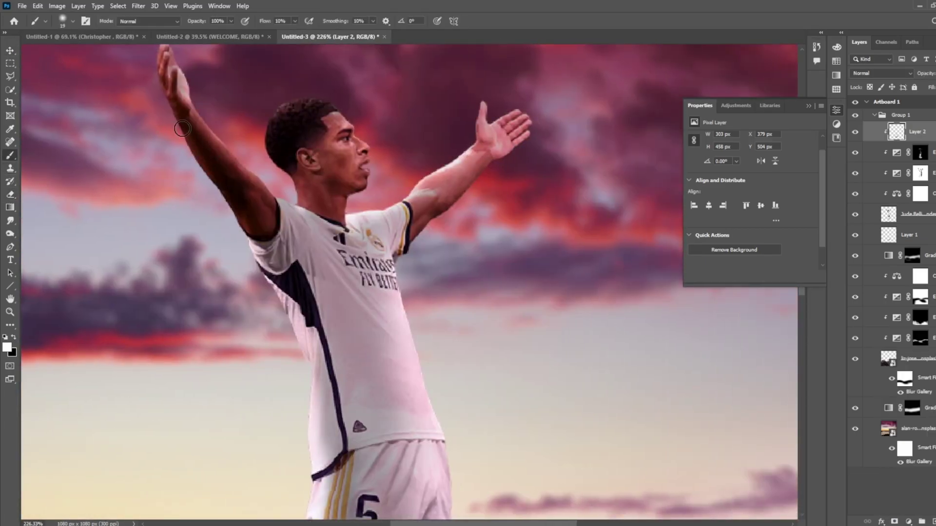
pyautogui.moveTo(171, 102); pyautogui.dragTo(163, 78)
pyautogui.scroll(2, 160, 140)
pyautogui.scroll(2, 298, 251)
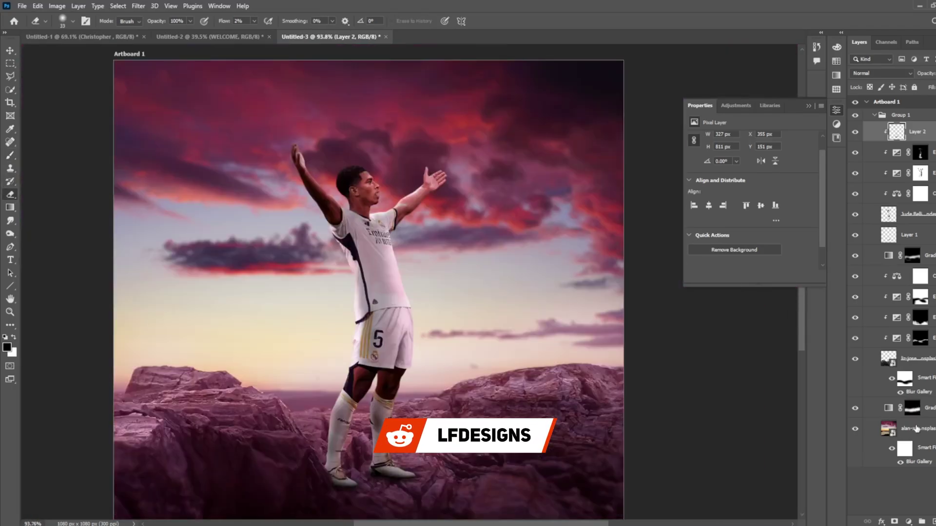
pyautogui.keyDown('shift'); pyautogui.click(916, 428); pyautogui.keyUp('shift')
pyautogui.hotkey('ctrl', 'g')
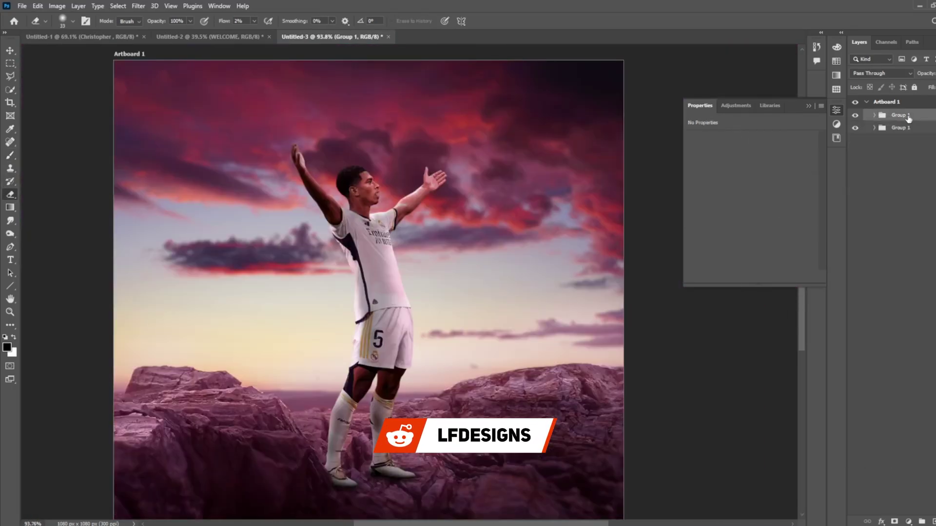
# Convert the top Group 1 copy to a smart object for Camera Raw filtering.
pyautogui.rightClick(907, 118)
pyautogui.click(789, 229)
pyautogui.click(139, 5)
pyautogui.click(177, 76)
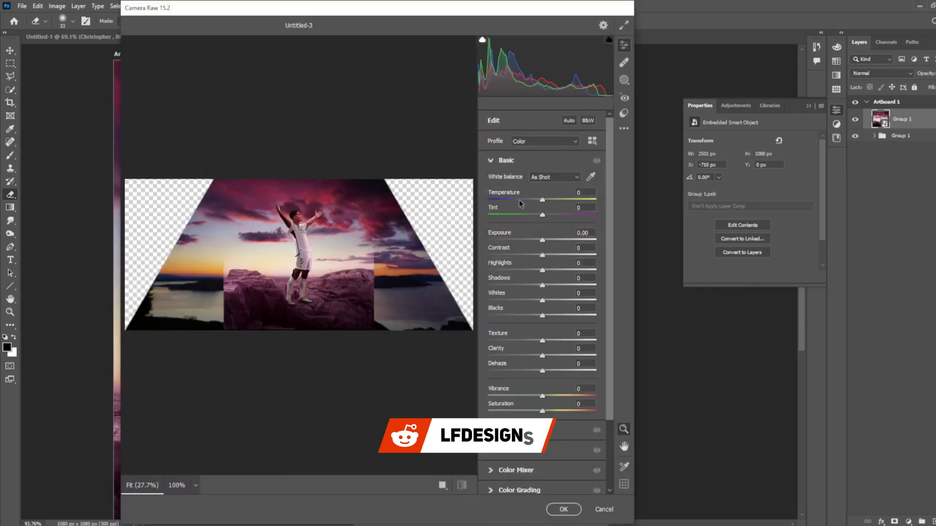
# In Camera Raw, tint toward magenta, raise exposure, contrast and highlights, deepen shadows, add texture and clarity.
pyautogui.moveTo(492, 207); pyautogui.dragTo(507, 238)
pyautogui.moveTo(500, 248)
pyautogui.mouseDown()
pyautogui.moveTo(517, 251)
pyautogui.moveTo(514, 264)
pyautogui.mouseUp()
pyautogui.moveTo(498, 280); pyautogui.dragTo(512, 294)
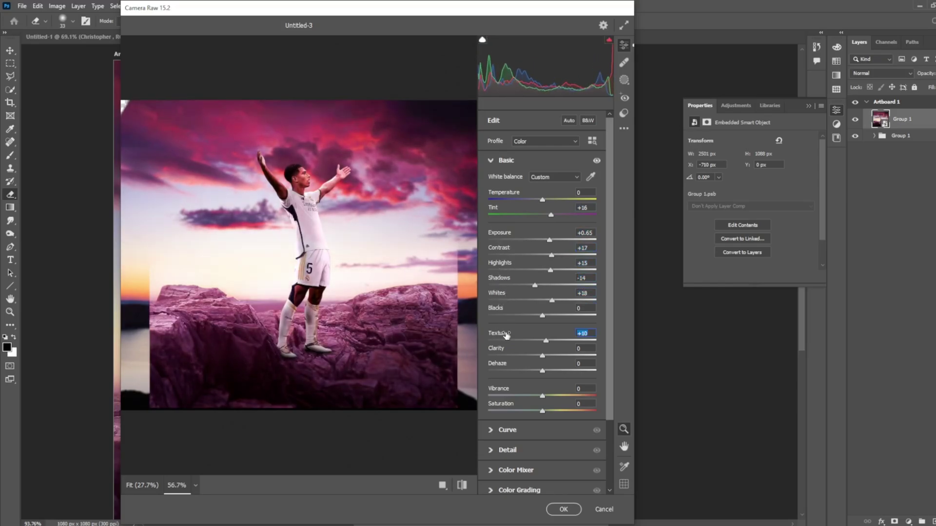
pyautogui.moveTo(505, 335); pyautogui.dragTo(511, 334)
pyautogui.moveTo(496, 348); pyautogui.dragTo(507, 348)
# Lower the red primary saturation to -7 in Calibration and apply the Camera Raw grade.
pyautogui.scroll(-2, 505, 388)
pyautogui.click(507, 368)
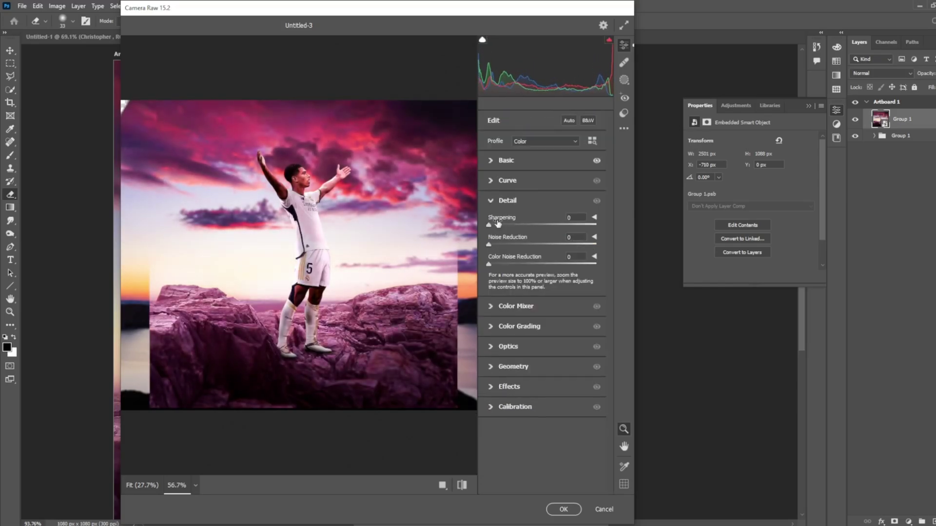
pyautogui.click(507, 307)
pyautogui.click(517, 365)
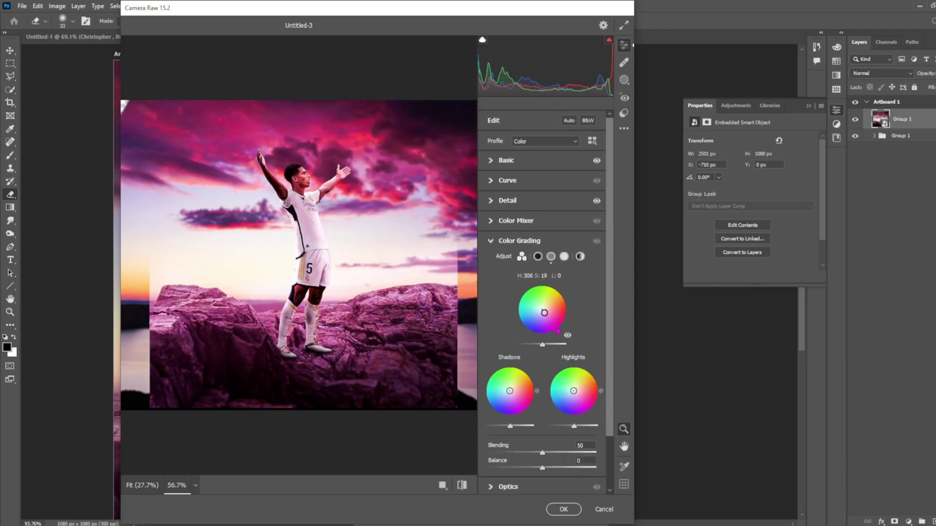
pyautogui.press('y')
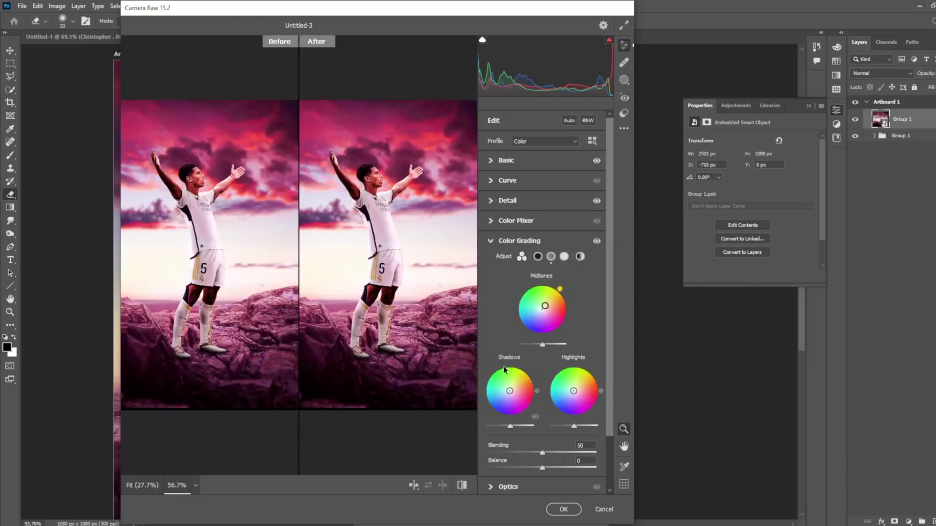
pyautogui.scroll(-2, 513, 334)
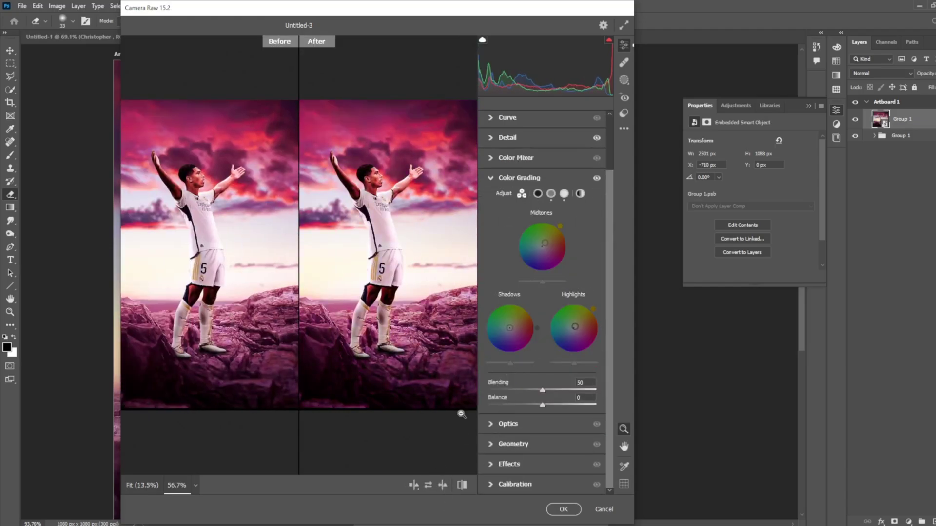
pyautogui.click(509, 464)
pyautogui.click(515, 364)
pyautogui.moveTo(501, 388); pyautogui.dragTo(496, 388)
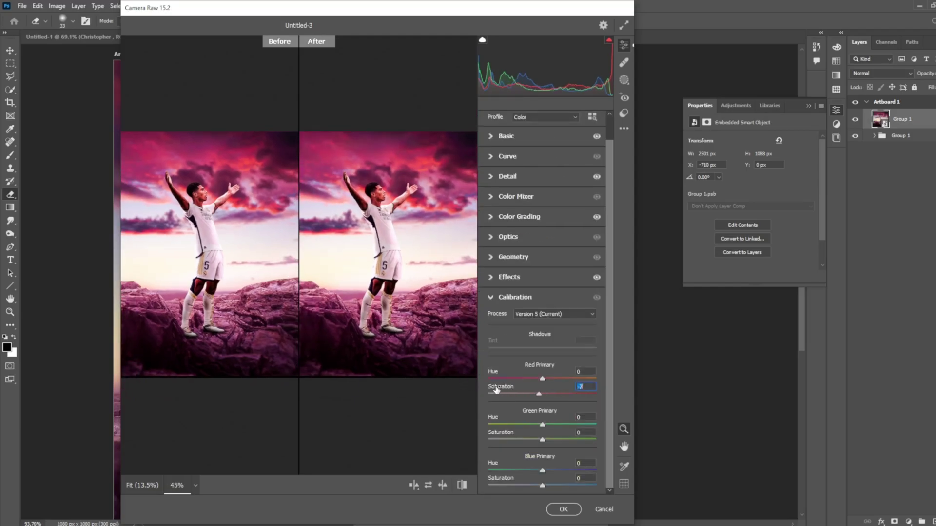
pyautogui.click(563, 509)
# Apply a 3 px Iris Blur, reshaping the sharp focus ellipse to fit around the footballer.
pyautogui.click(139, 6)
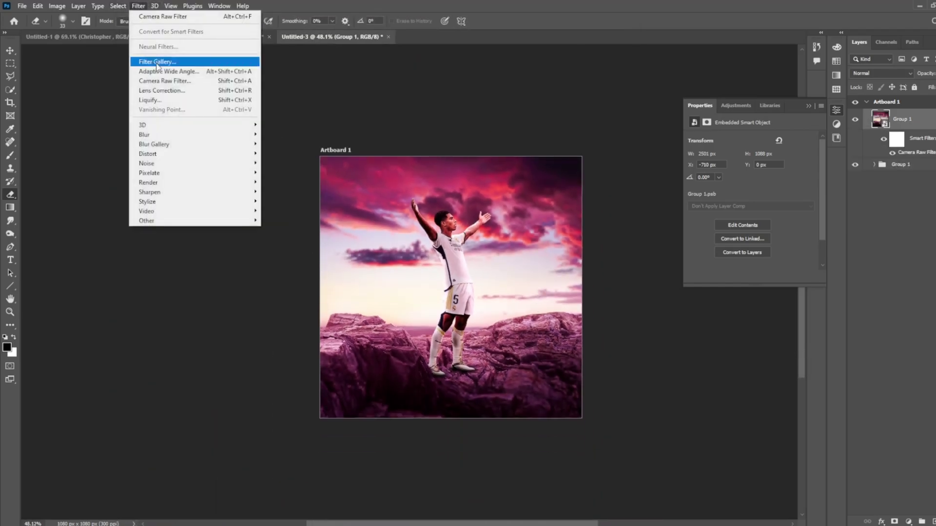
pyautogui.click(282, 153)
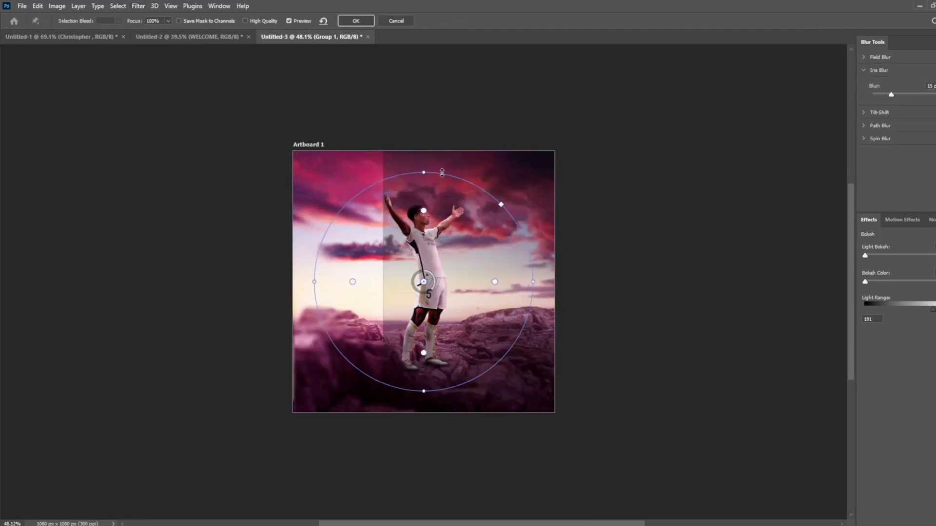
pyautogui.moveTo(891, 94); pyautogui.dragTo(878, 94)
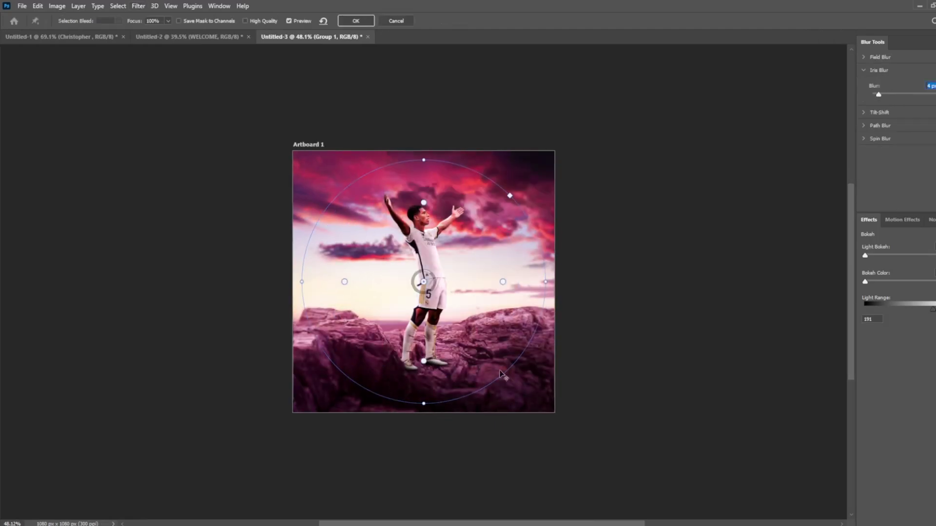
pyautogui.moveTo(500, 374); pyautogui.dragTo(499, 284)
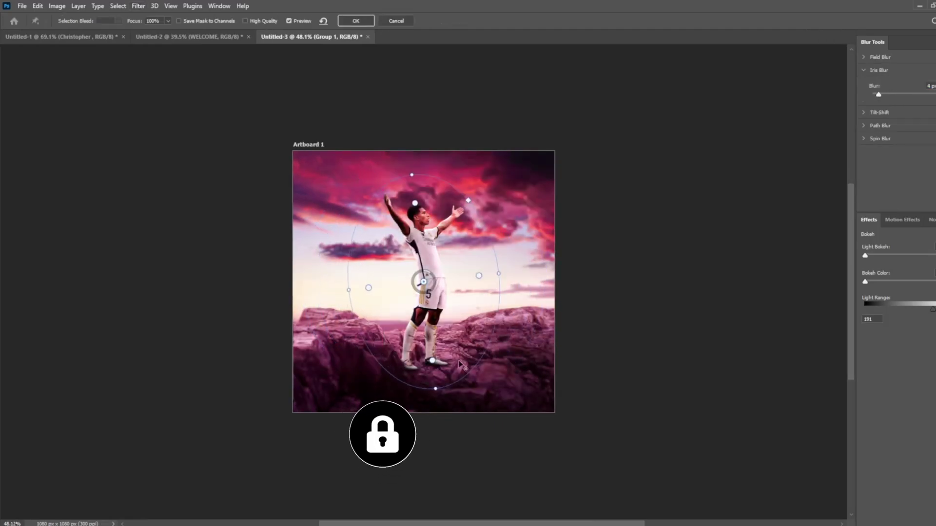
pyautogui.scroll(3, 423, 286)
pyautogui.moveTo(361, 290); pyautogui.dragTo(338, 291)
pyautogui.scroll(2, 423, 286)
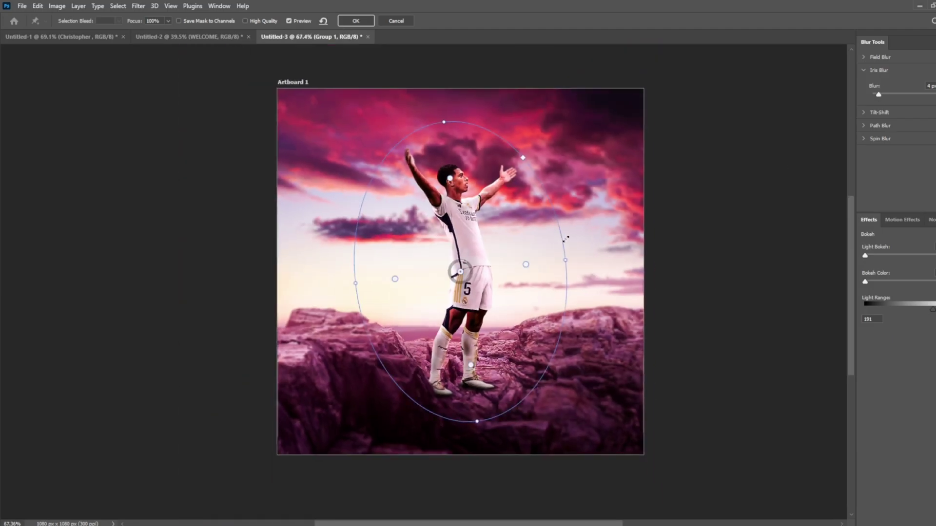
pyautogui.scroll(-2, 565, 265)
pyautogui.moveTo(443, 127)
pyautogui.mouseDown()
pyautogui.moveTo(435, 69)
pyautogui.moveTo(448, 110)
pyautogui.mouseUp()
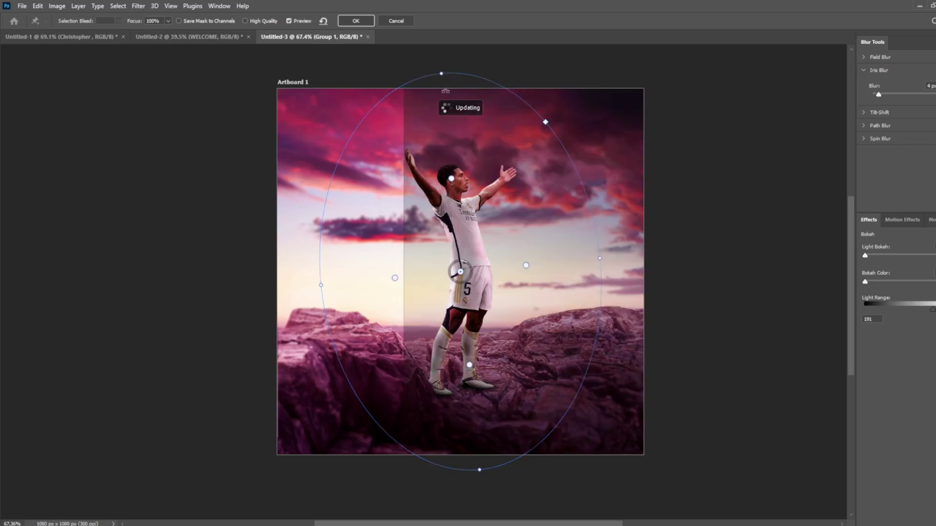
pyautogui.moveTo(878, 95); pyautogui.dragTo(877, 95)
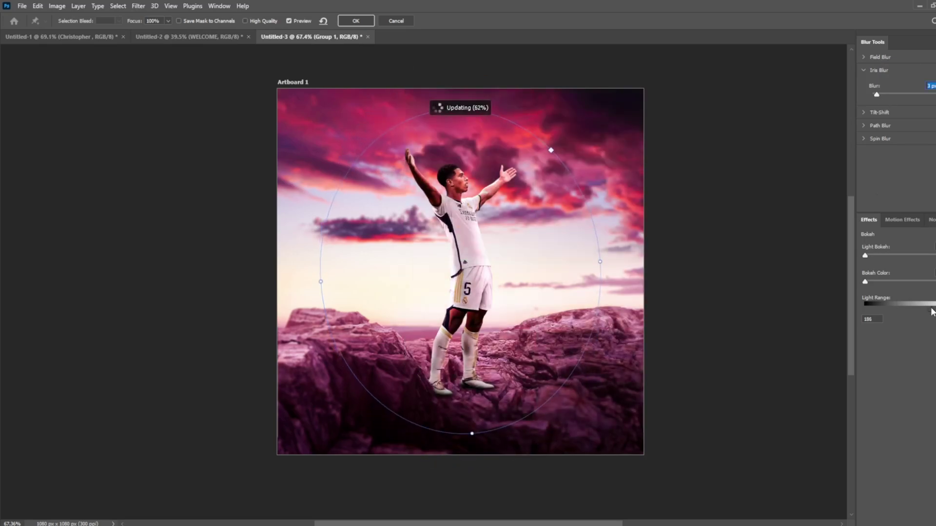
pyautogui.click(356, 21)
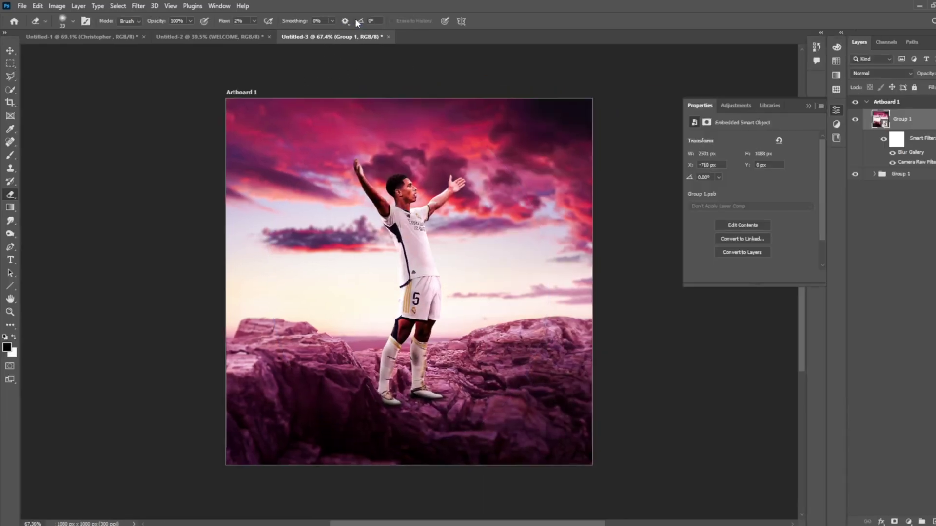